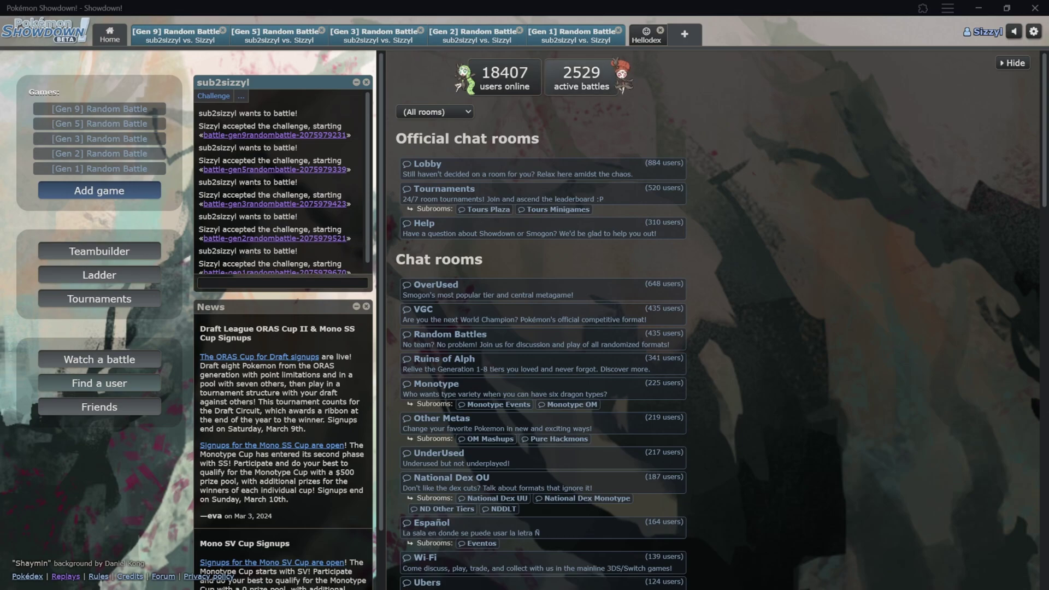
Step: View the open random battles from Gen 1 through Gen 9 in the standard interface, finishing on the Gen 9 battle
click(492, 39)
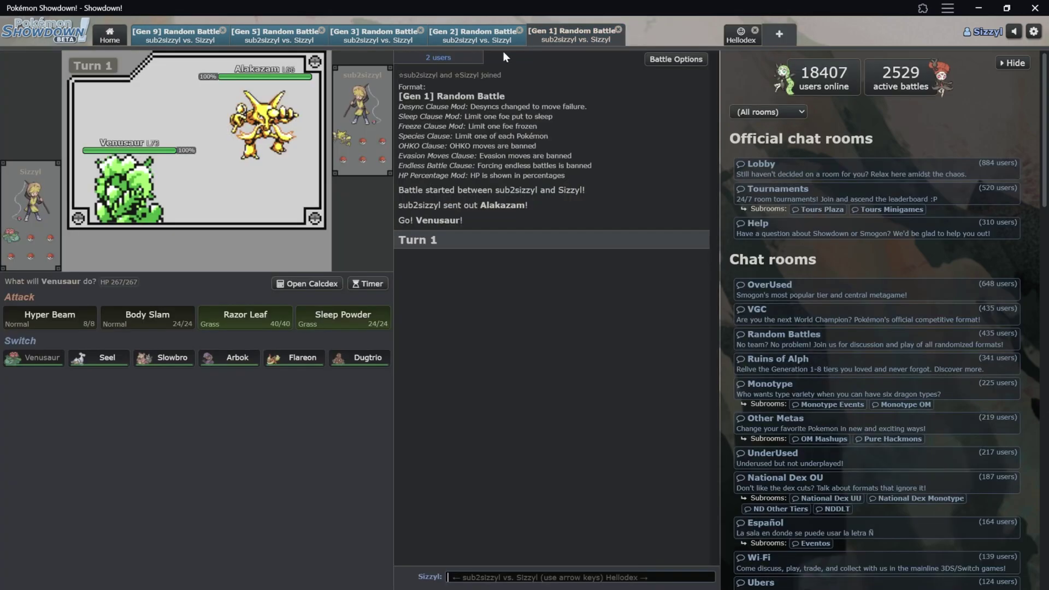
click(359, 43)
click(279, 38)
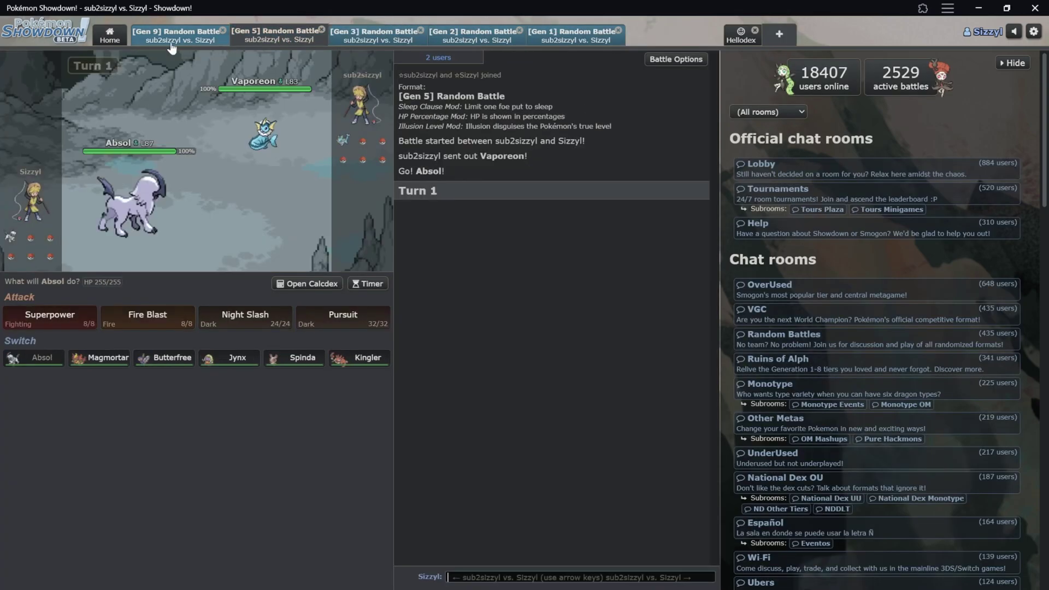
click(164, 41)
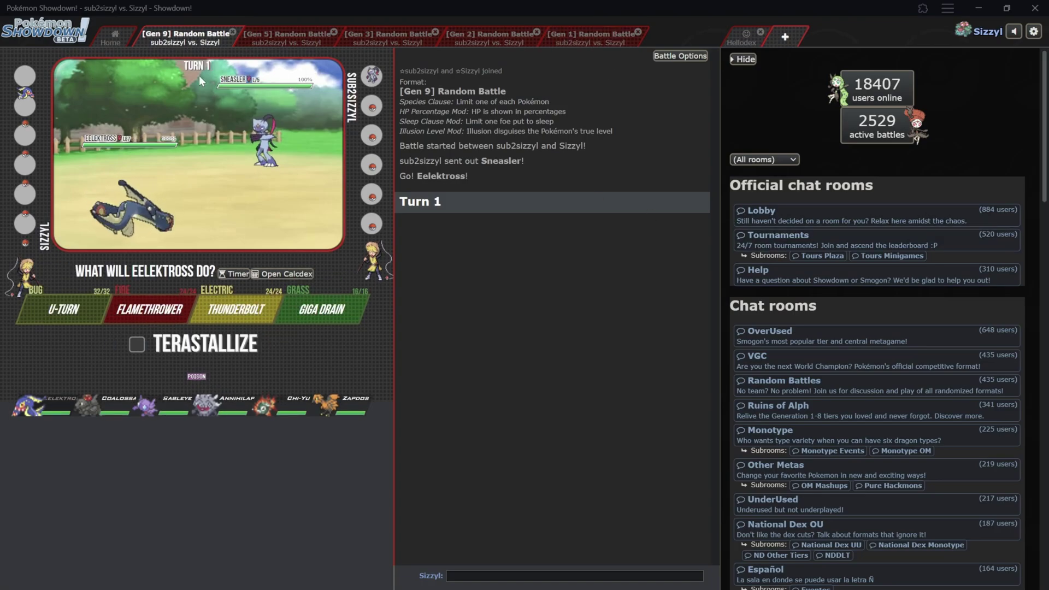
Step: Open the Showdex damage calculator for the Gen 9 random battle from Hellodex's list of battles
click(742, 36)
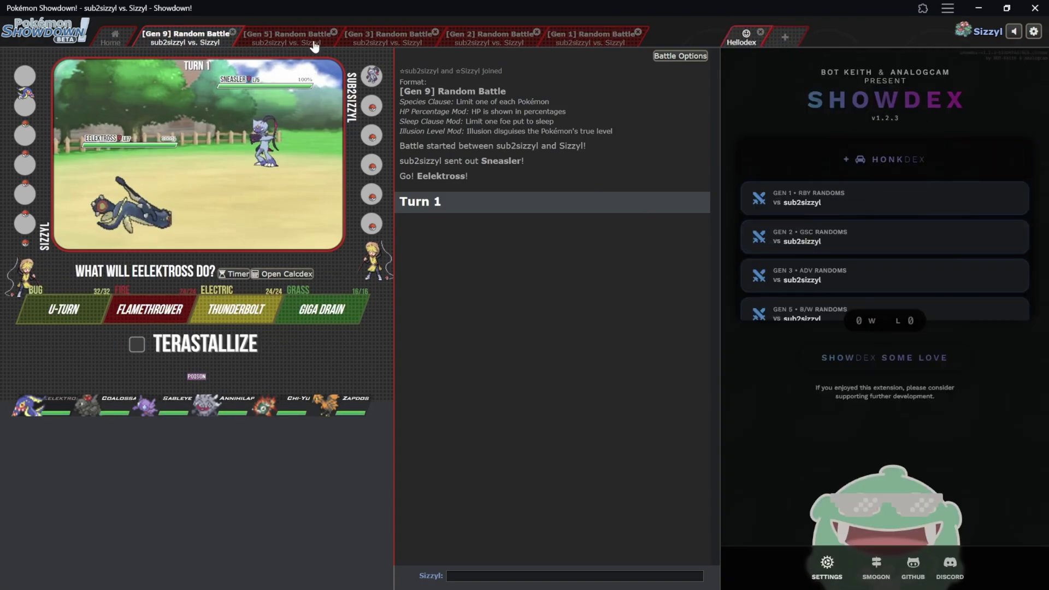
scroll(817, 295, down, 1)
scroll(817, 298, down, 3)
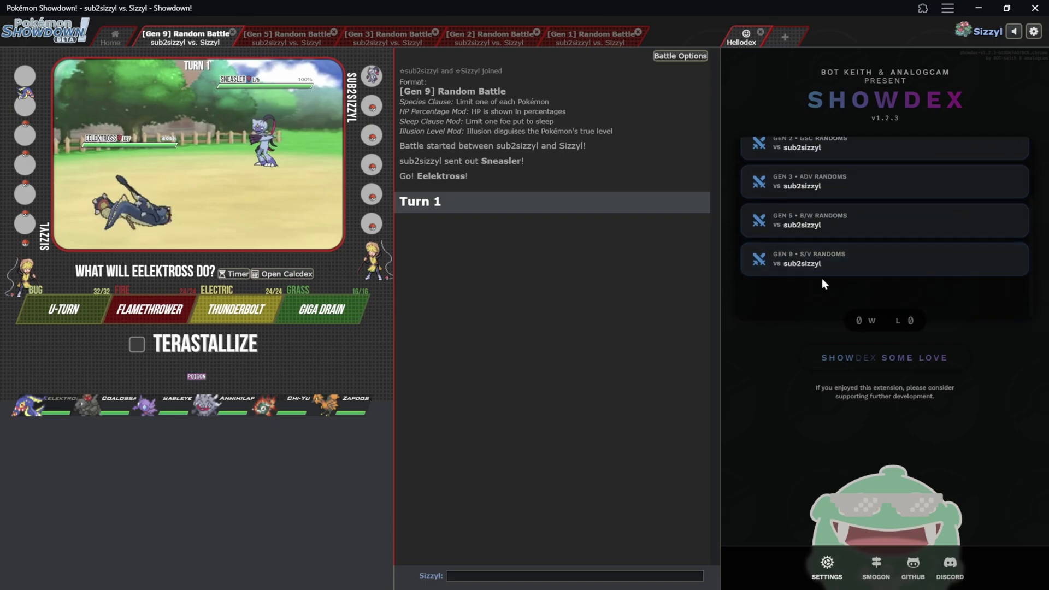
click(822, 273)
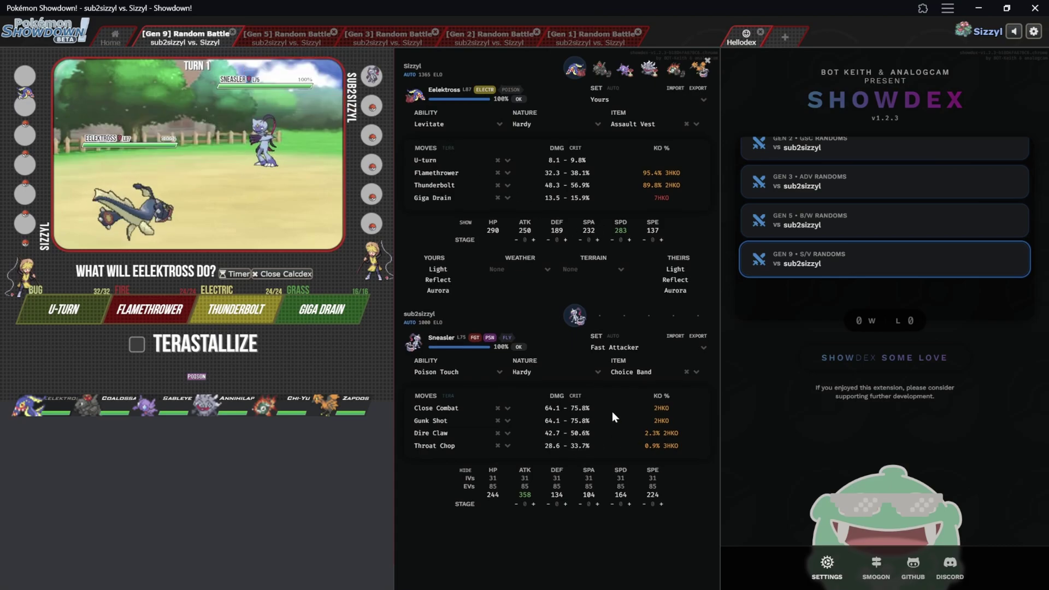
Step: Examine the KO chances of Eelektross's and Sneasler's moves in the Gen 9 damage calculator
drag(643, 173, 679, 186)
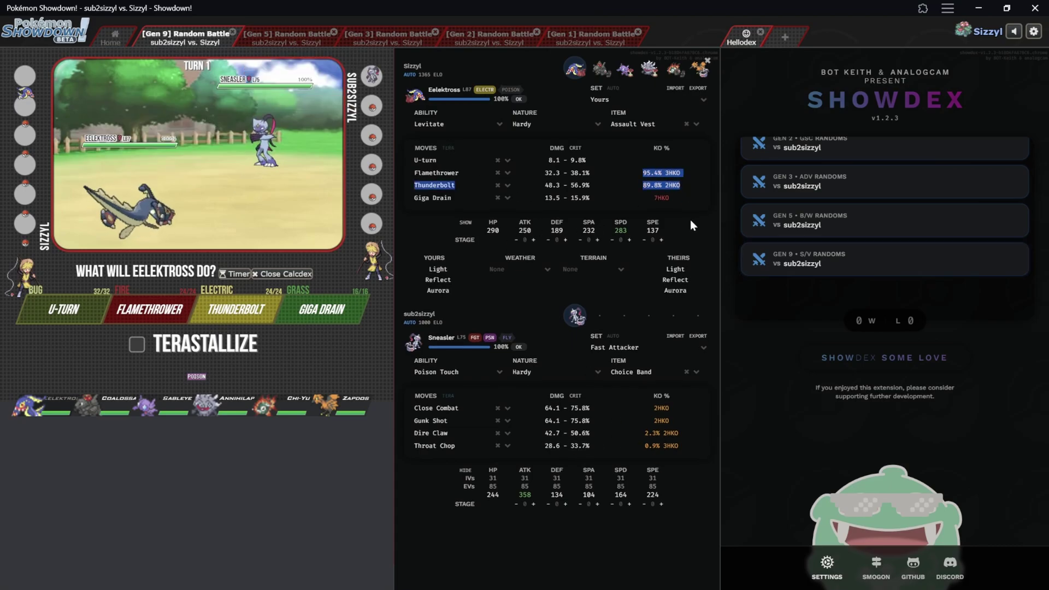
drag(679, 447, 652, 406)
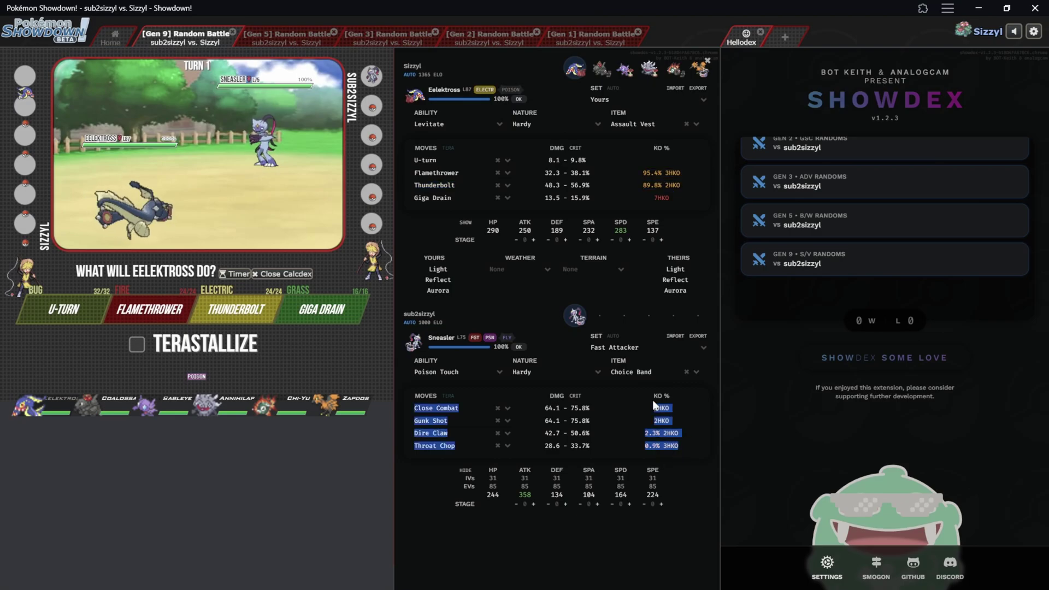
click(684, 447)
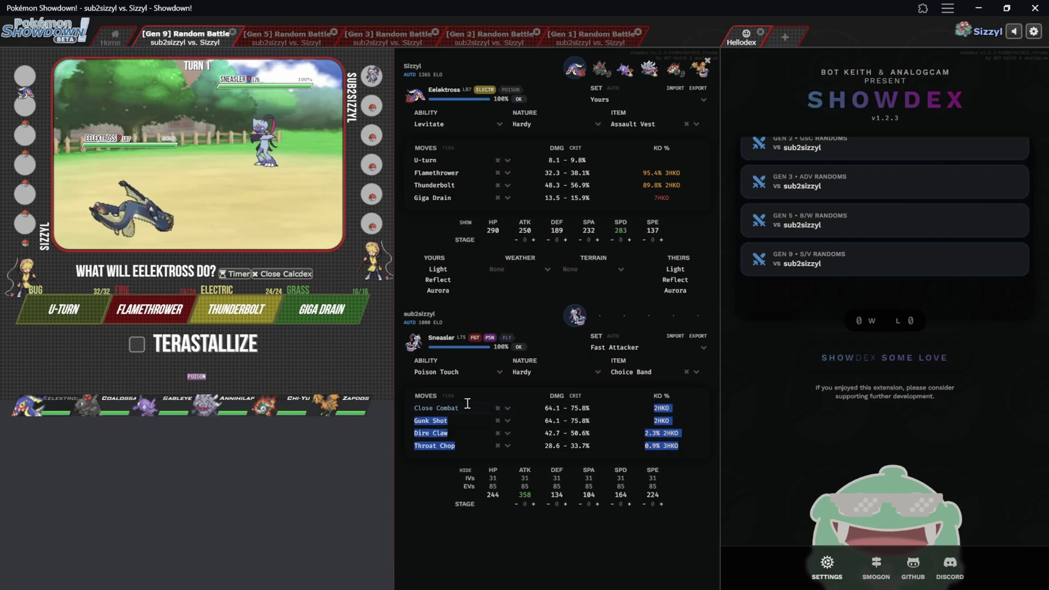
click(507, 409)
click(706, 572)
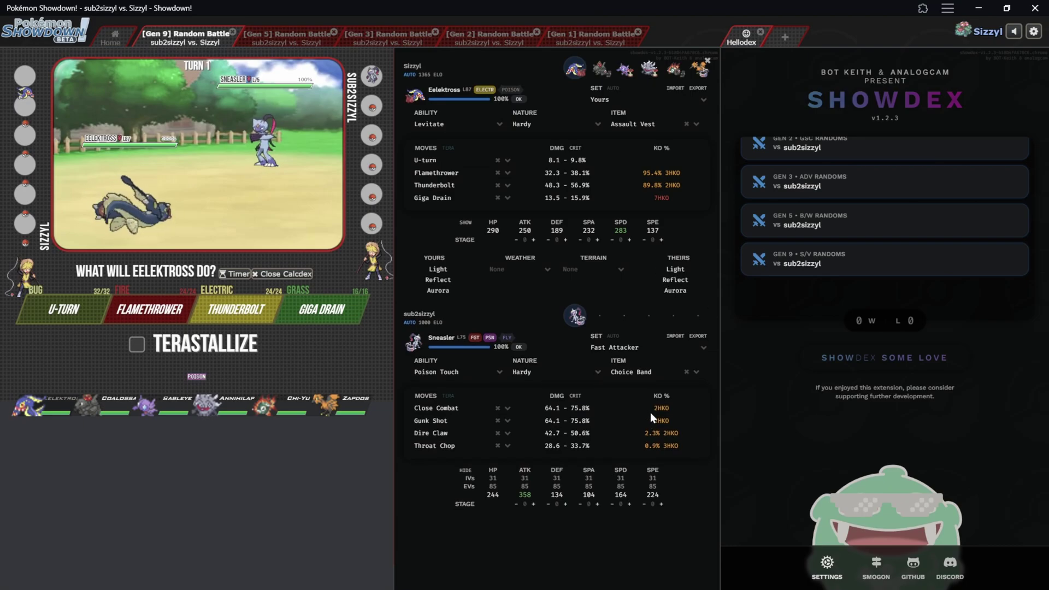
click(679, 431)
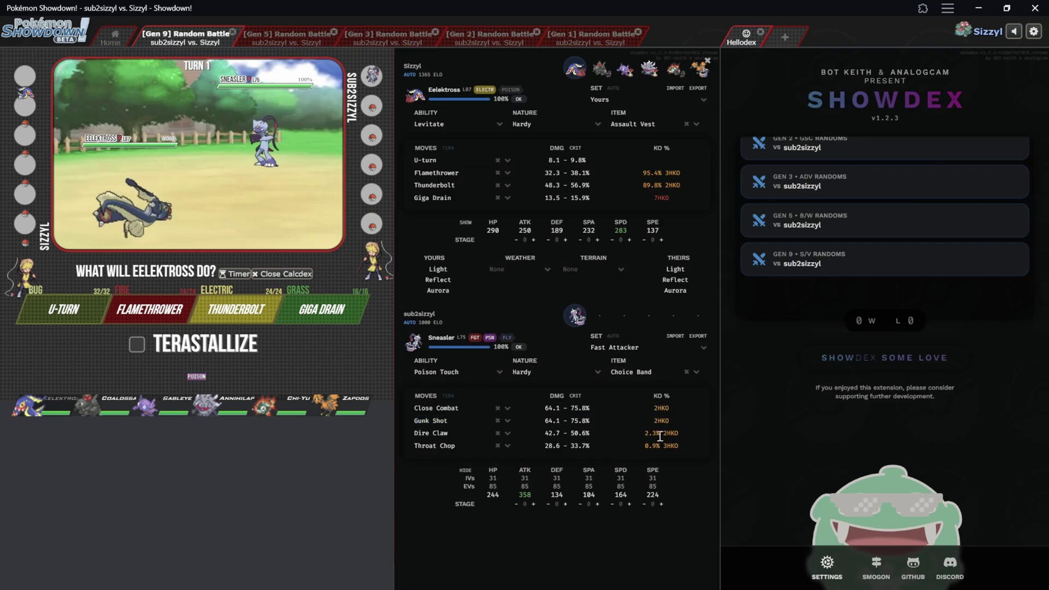
drag(639, 432, 671, 435)
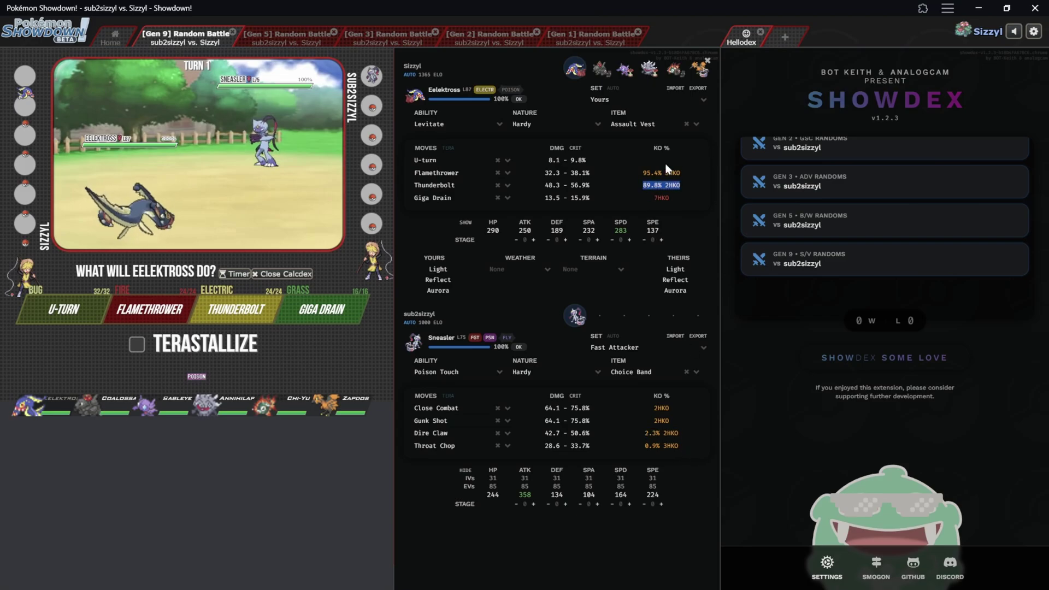
Step: Attack Sneasler with Eelektross's Thunderbolt and check the recalculated KO chances and Sneasler's Attack stat
click(246, 314)
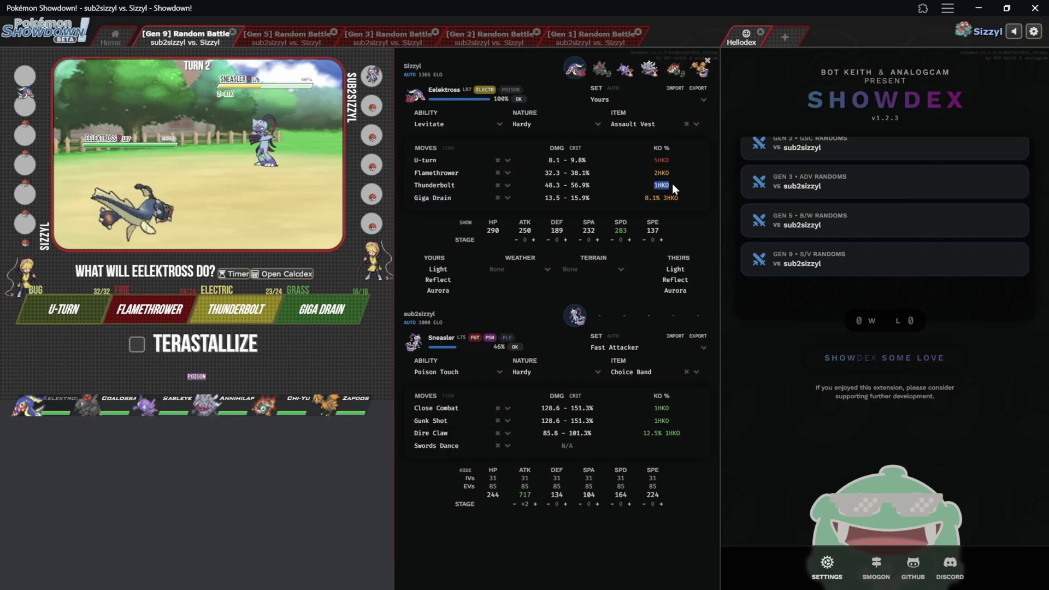
drag(644, 199, 670, 202)
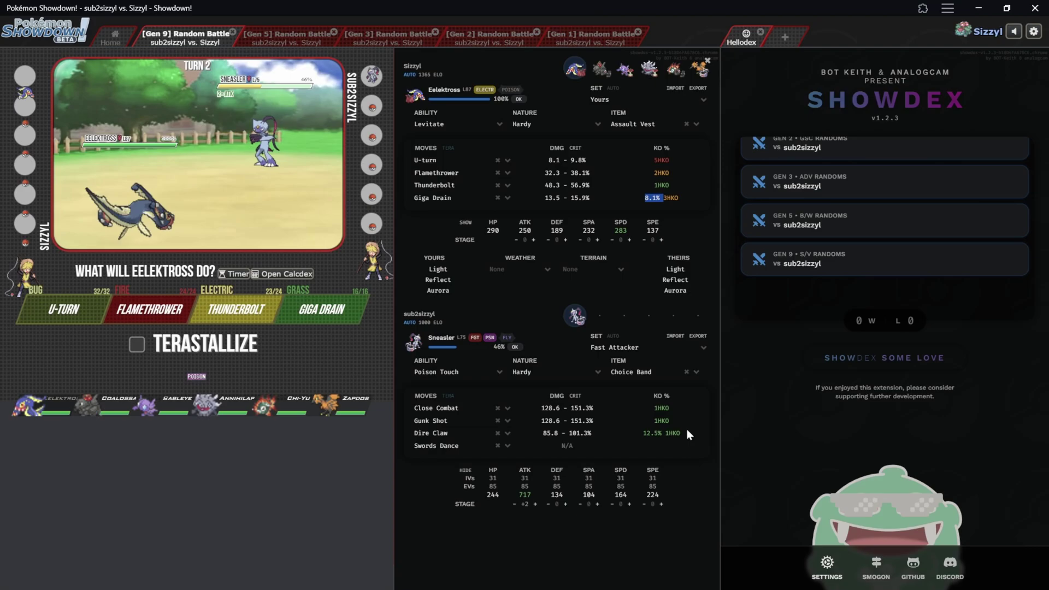
drag(684, 433, 626, 411)
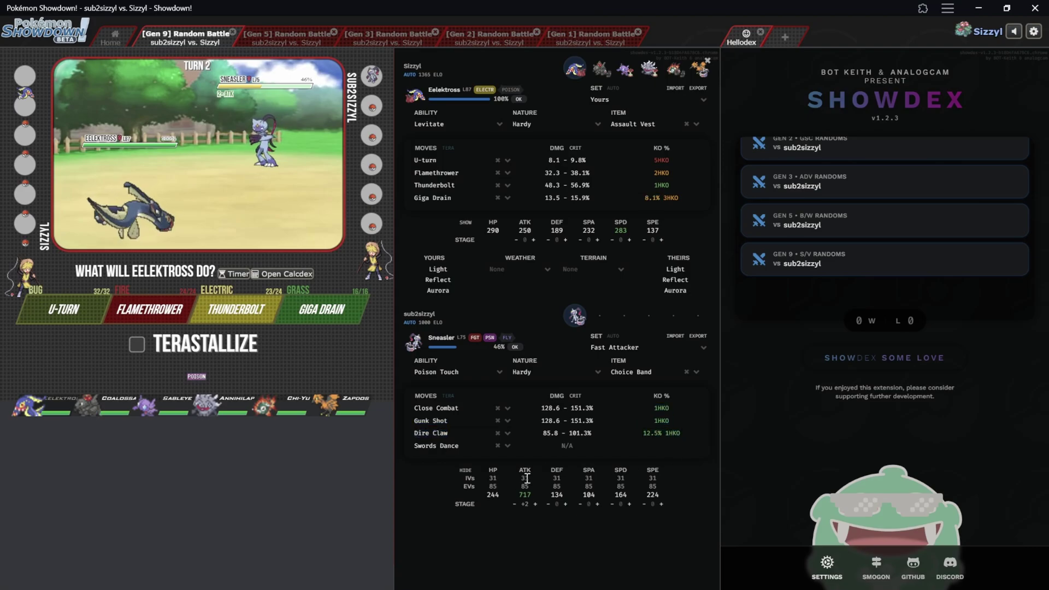
click(534, 495)
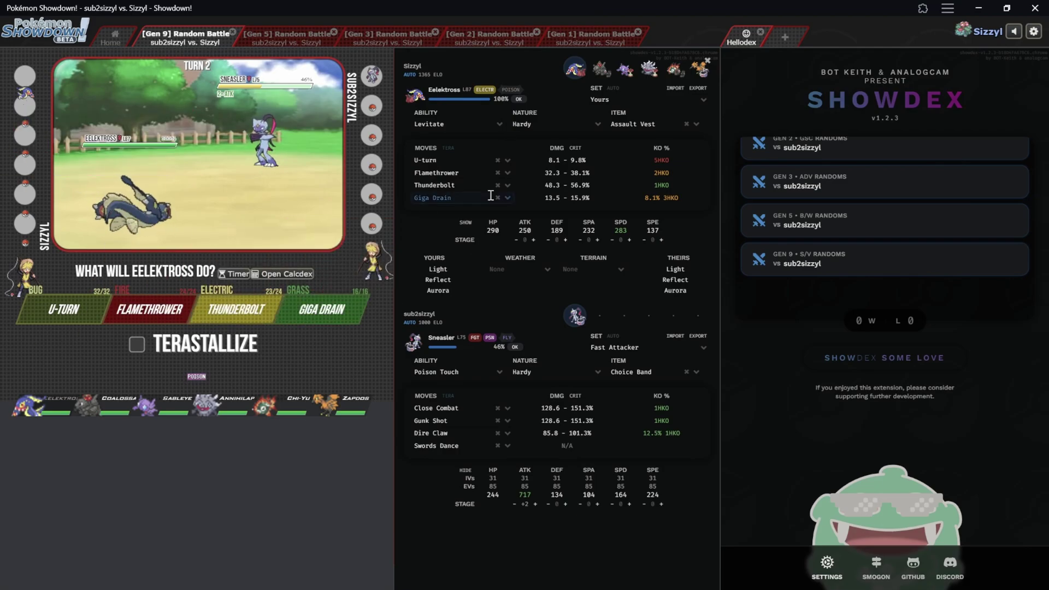
Step: Compare how the restyled battle interface looks in the Gen 5, Gen 3, Gen 2 and Gen 1 random battles
click(287, 37)
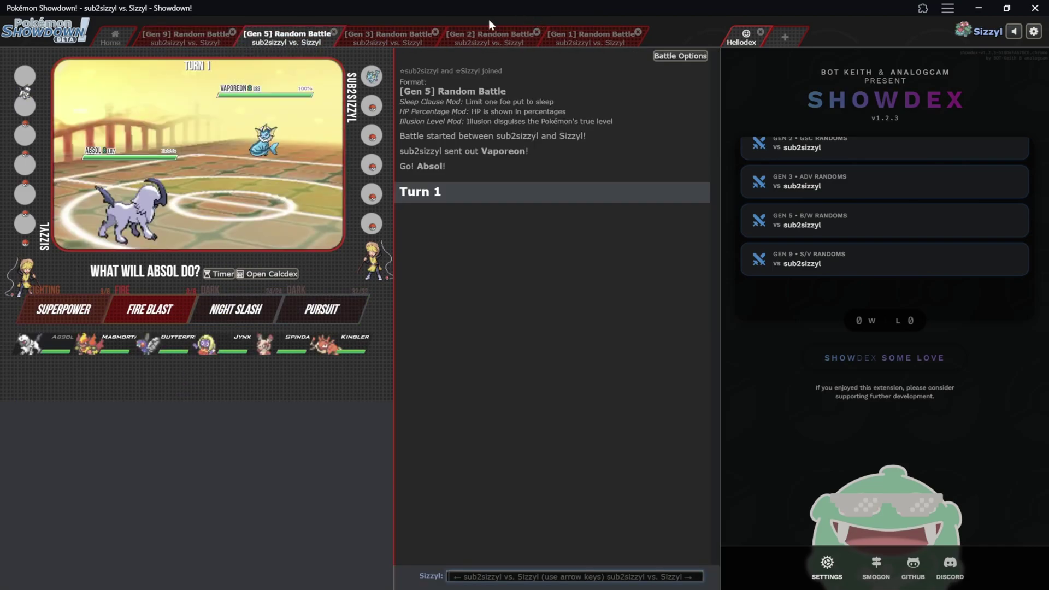
click(388, 37)
click(494, 40)
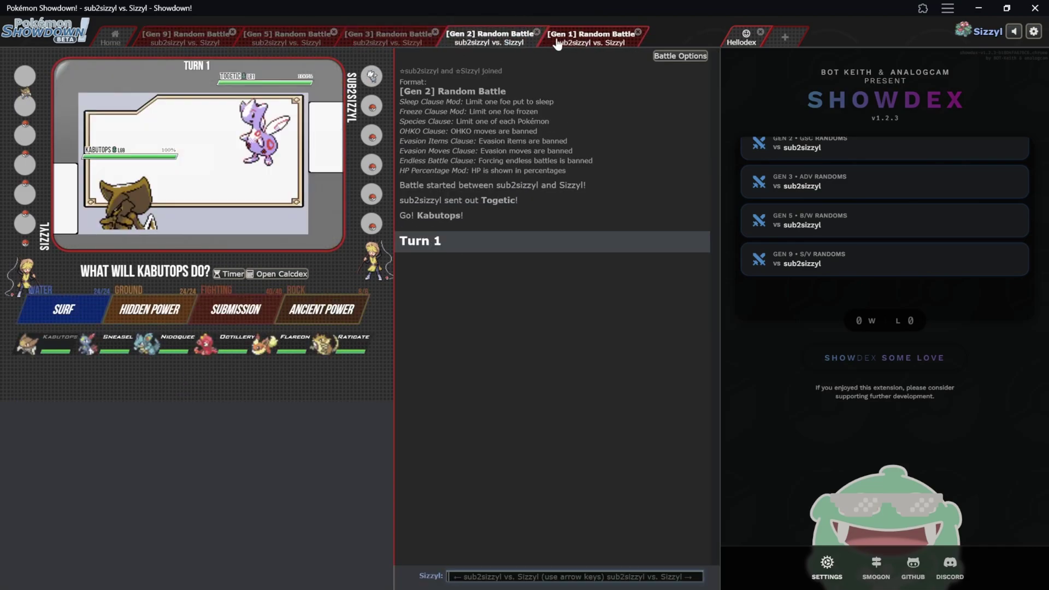
click(578, 42)
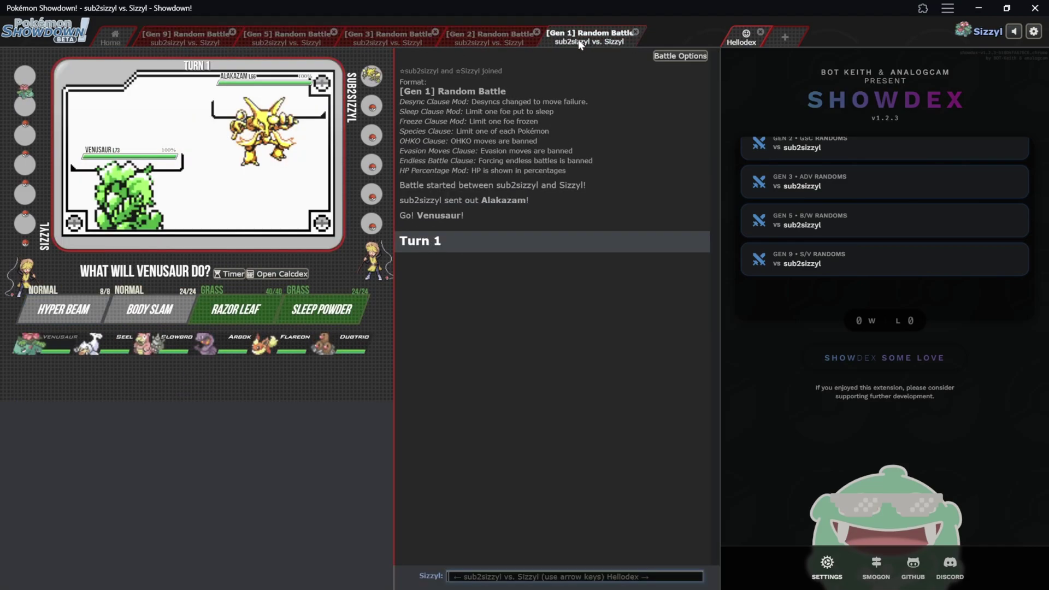
click(488, 38)
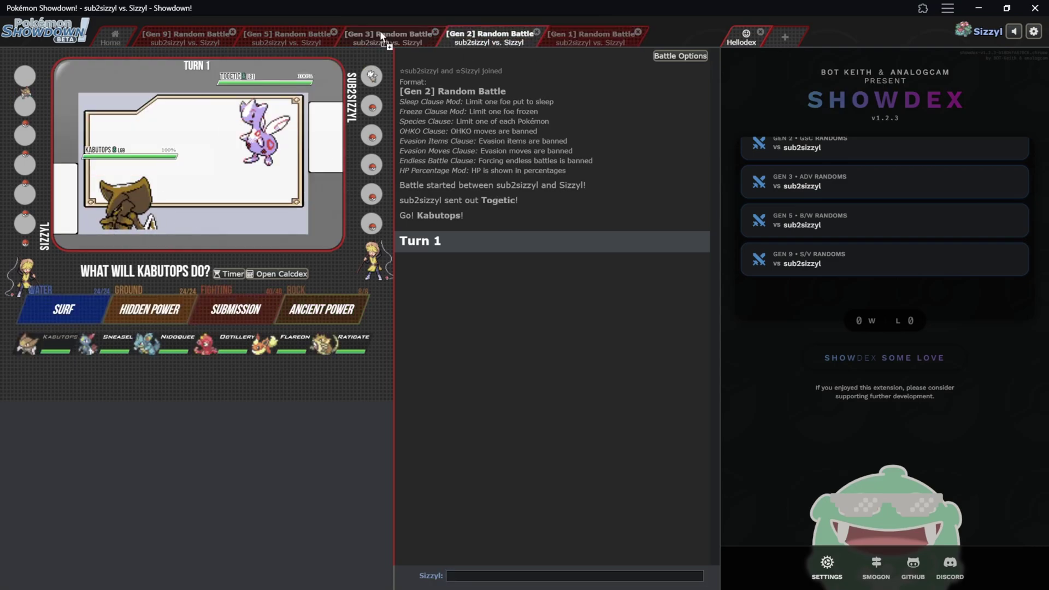
click(394, 42)
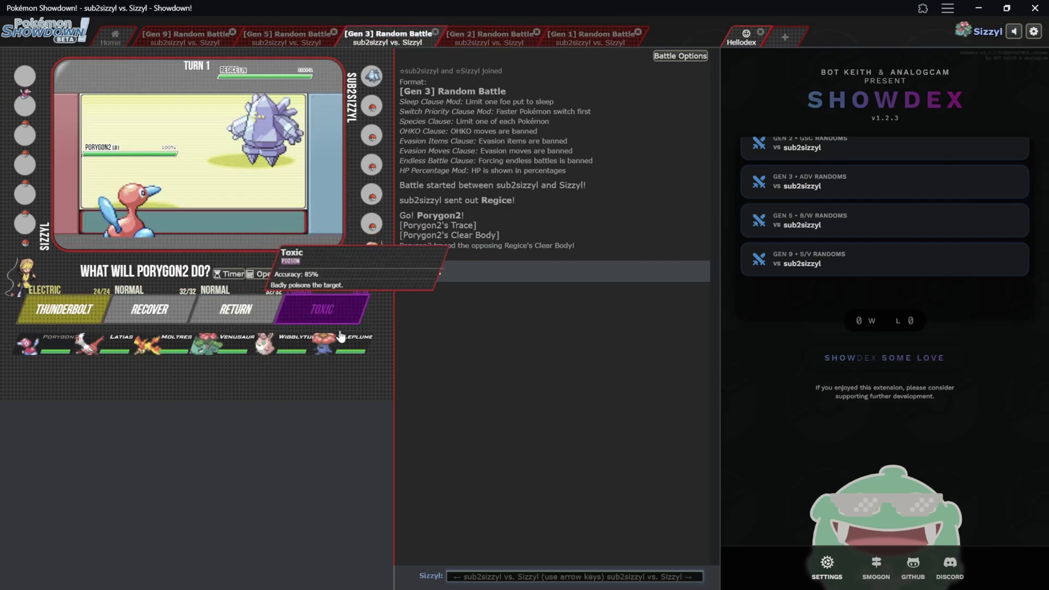
click(281, 36)
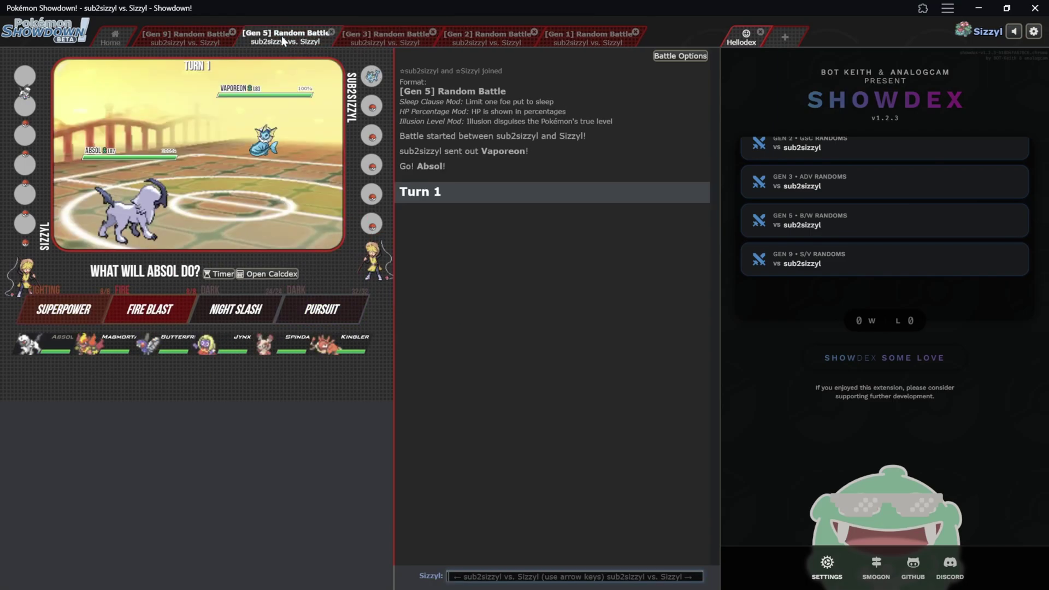
click(155, 48)
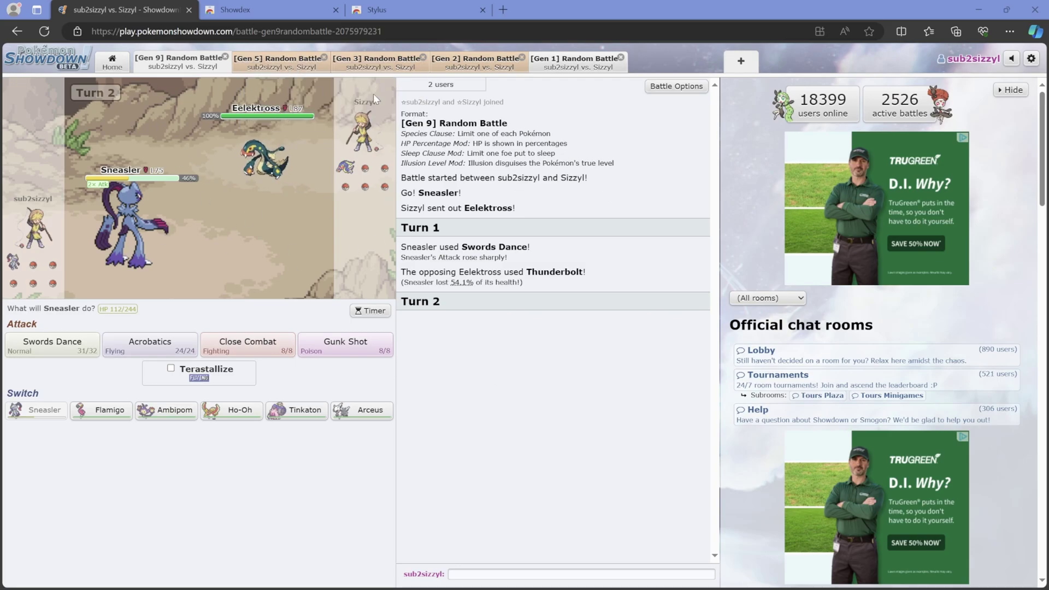
Step: In the unmodified Microsoft Edge session, look through the default interface of the random battles and return to the home page
click(273, 68)
click(377, 63)
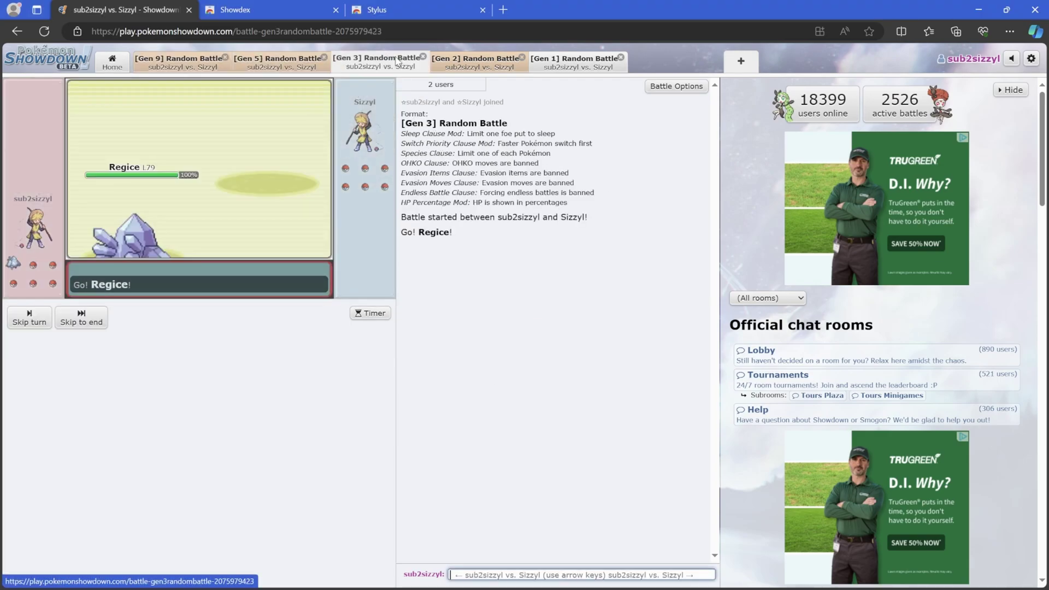
click(488, 69)
click(576, 68)
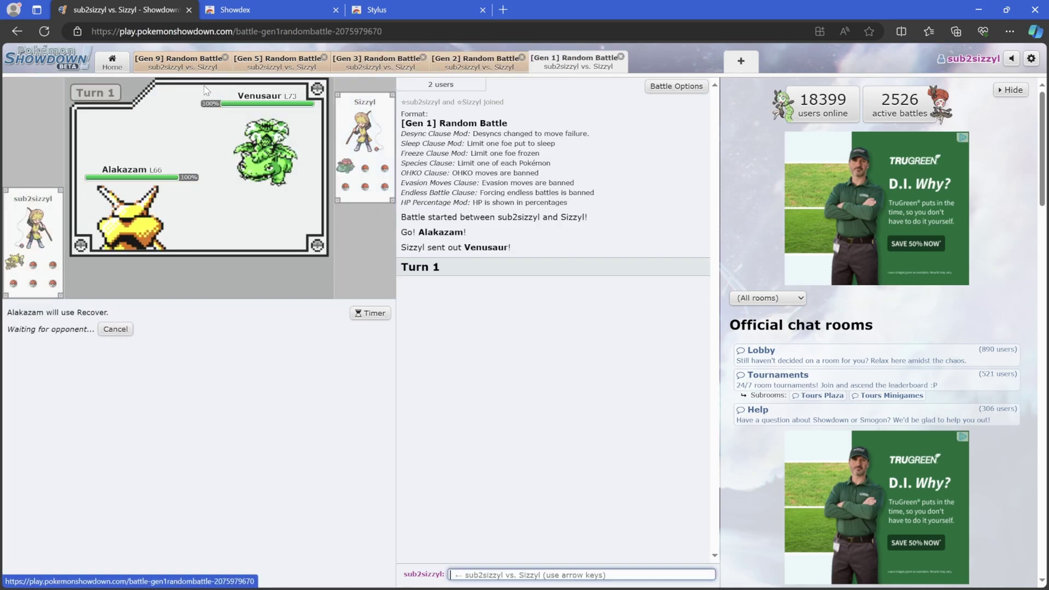
click(179, 70)
click(178, 74)
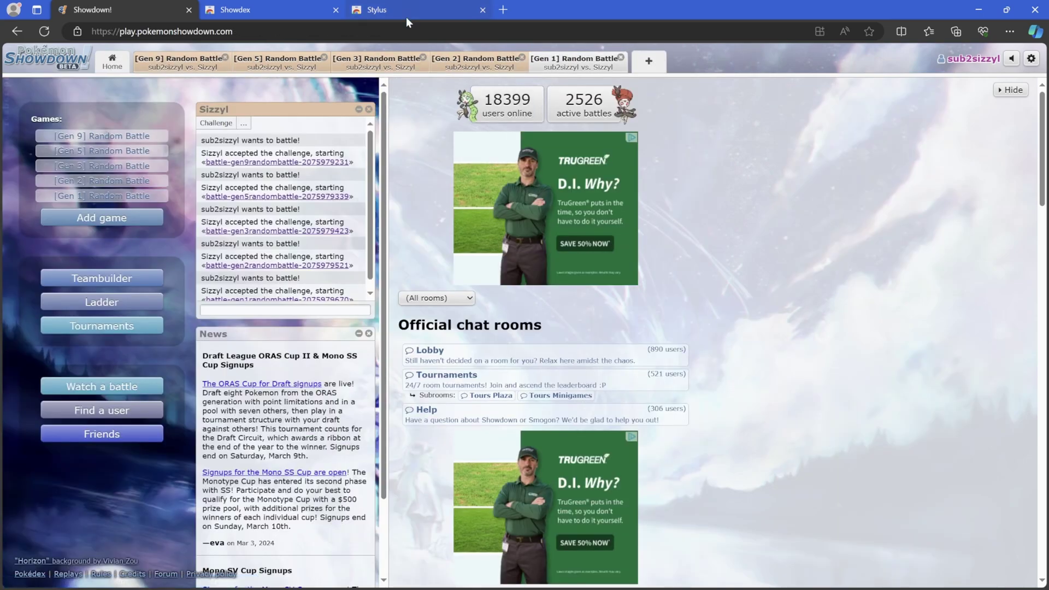
Step: Install the Stylus extension in Microsoft Edge from its Chrome Web Store page
click(386, 12)
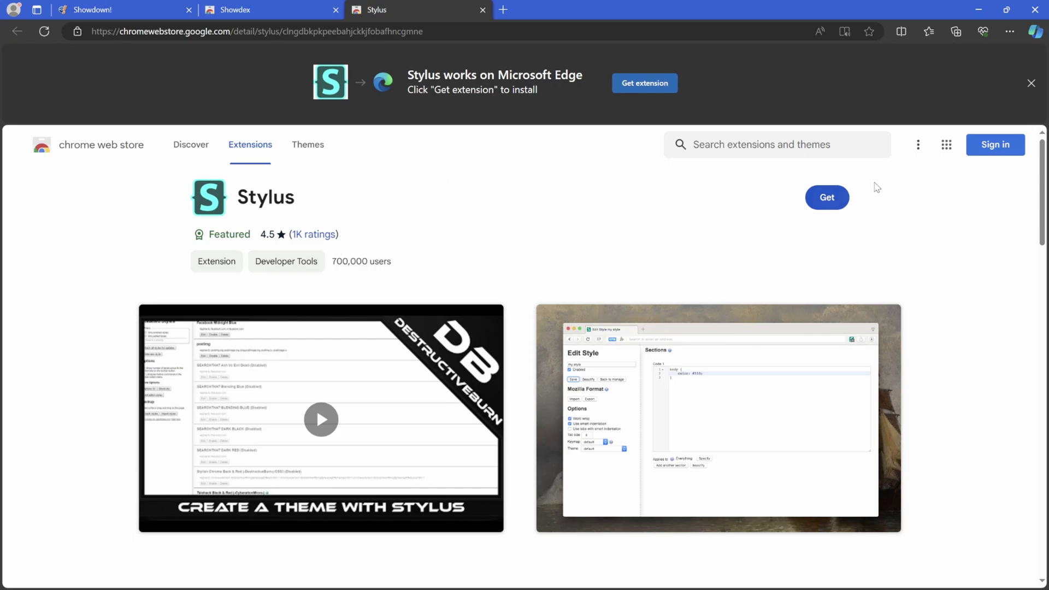
click(816, 207)
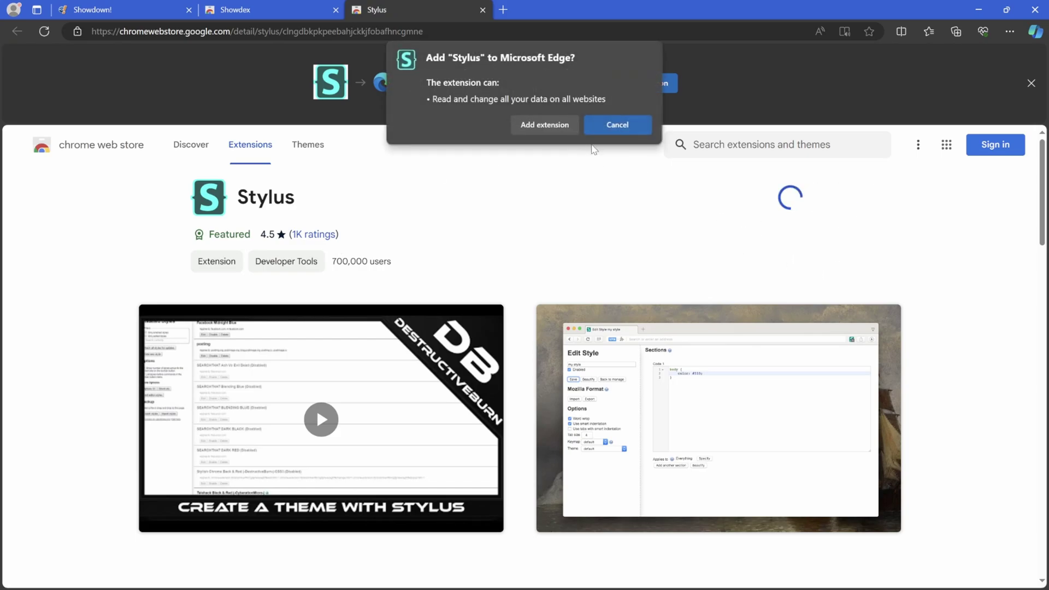
click(544, 126)
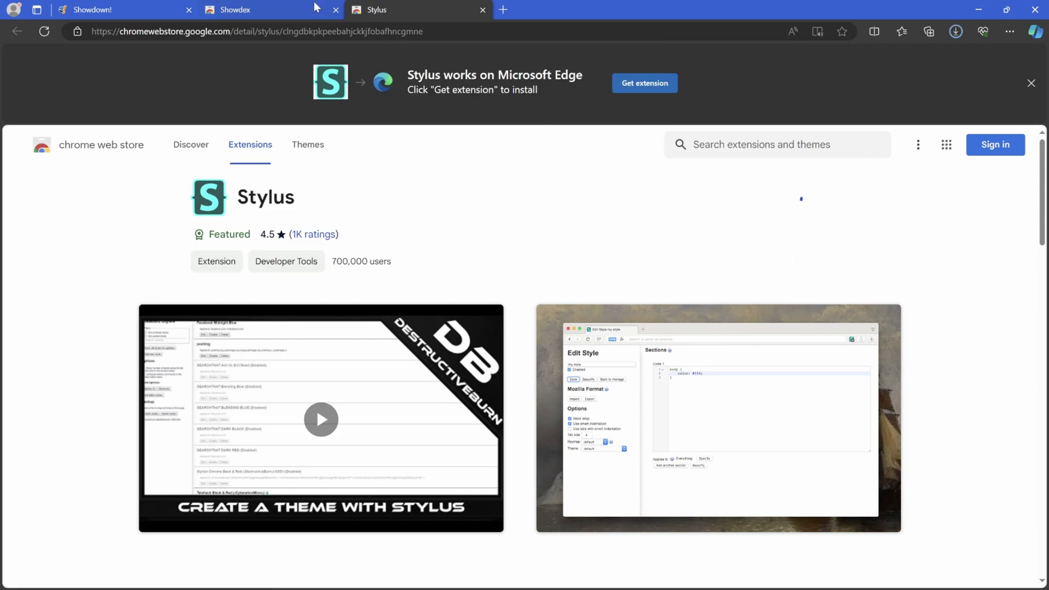
Step: Install the Showdex extension in Microsoft Edge from its Chrome Web Store page and dismiss the installation notice
click(281, 5)
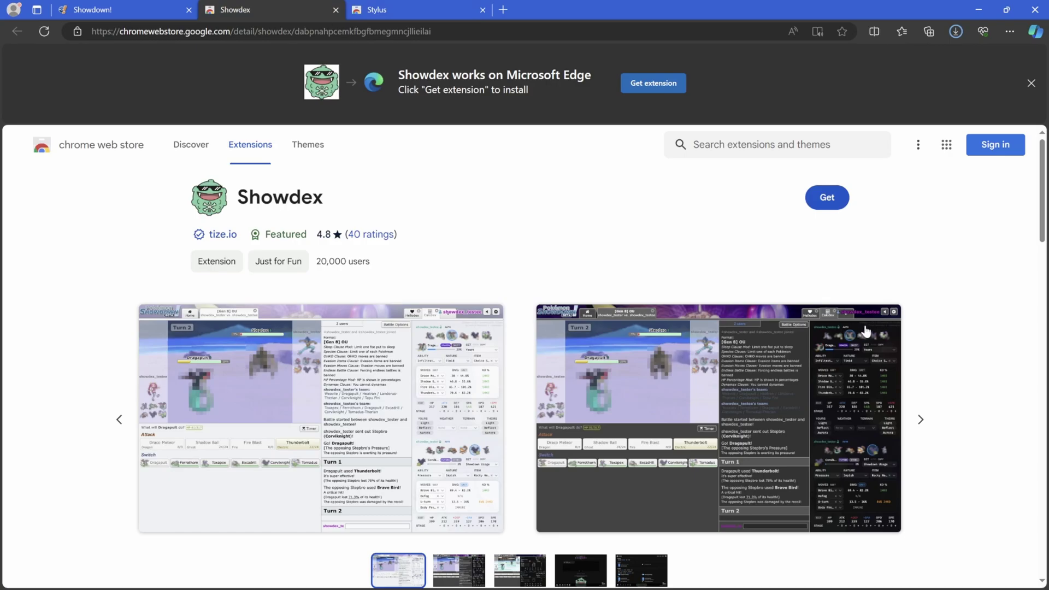
click(828, 200)
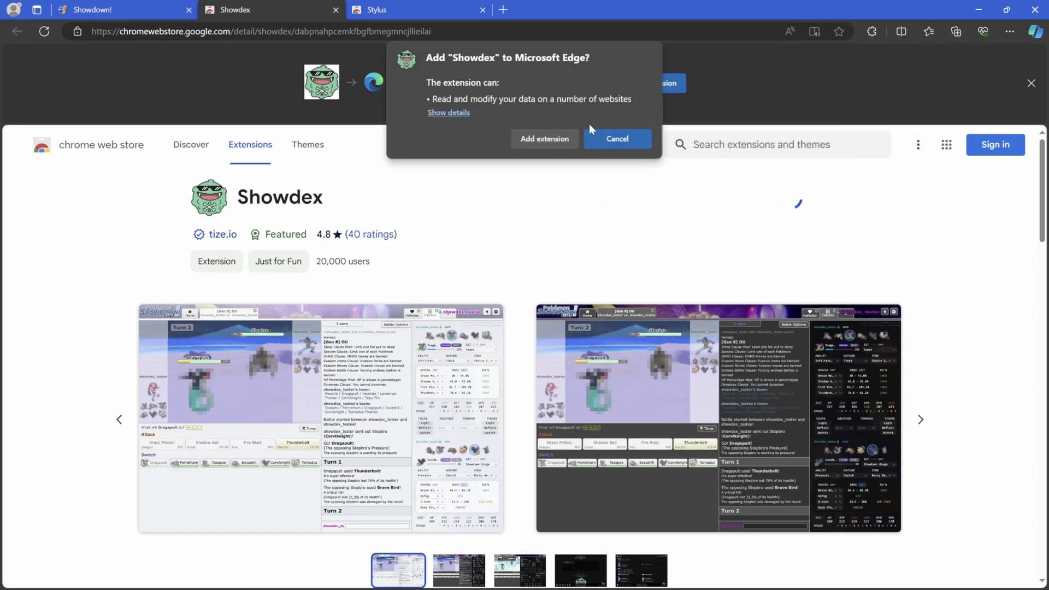
click(545, 138)
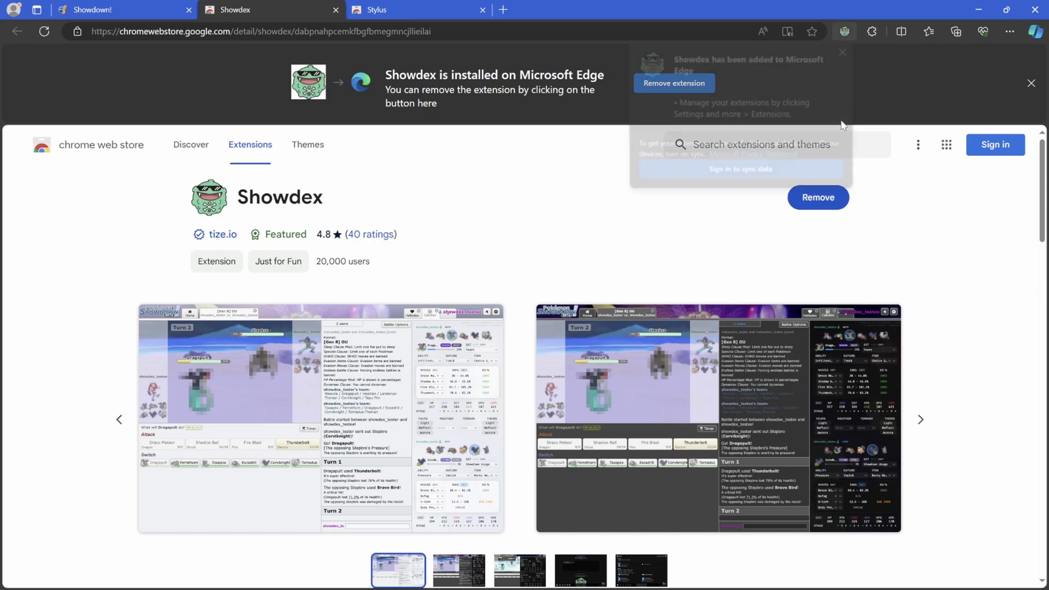
click(965, 236)
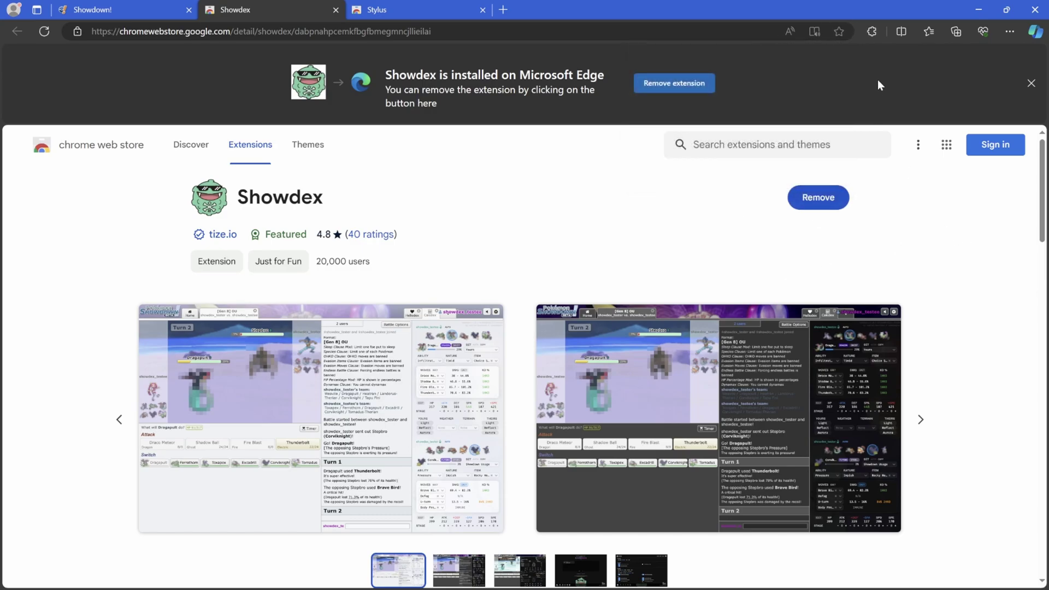
Step: Pin the Stylus and Showdex extensions so both are shown beside the browser's address bar
click(871, 32)
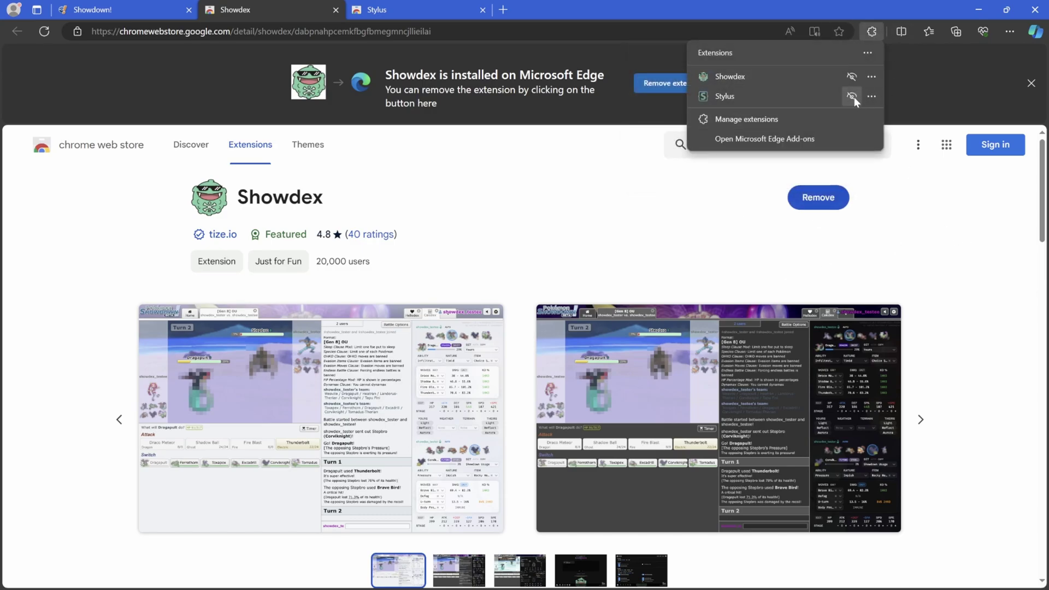
click(854, 78)
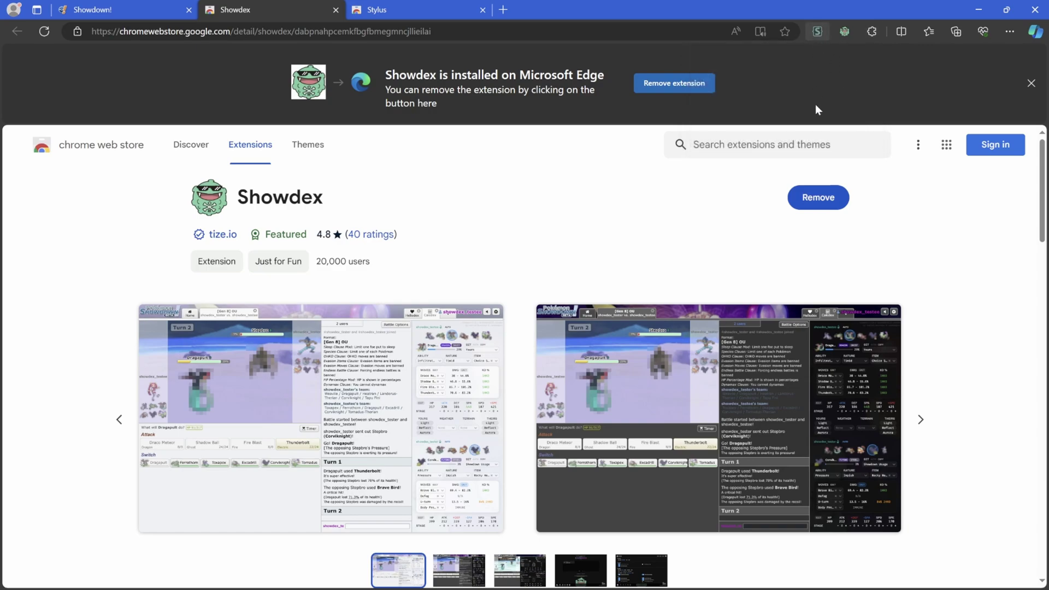
Step: Reload the Gen 1 random battle on Pokémon Showdown so that the newly installed extensions load
click(143, 9)
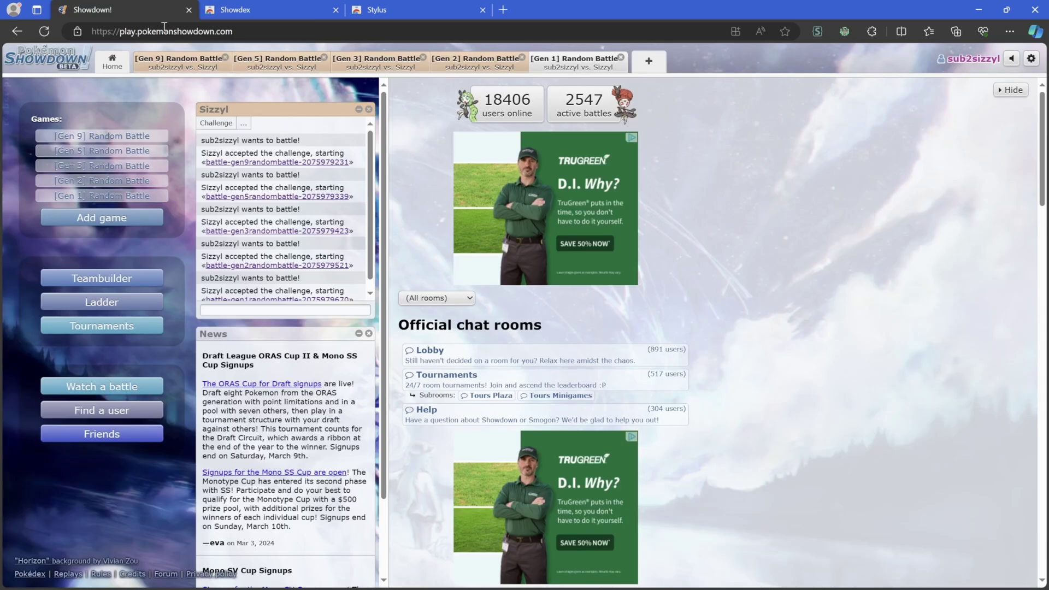
click(579, 61)
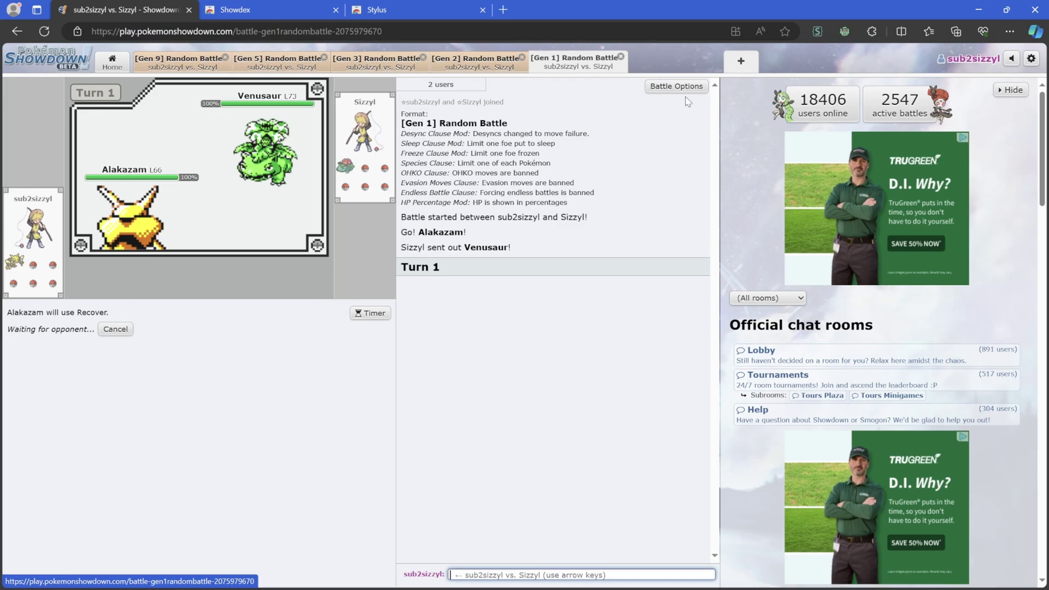
click(44, 31)
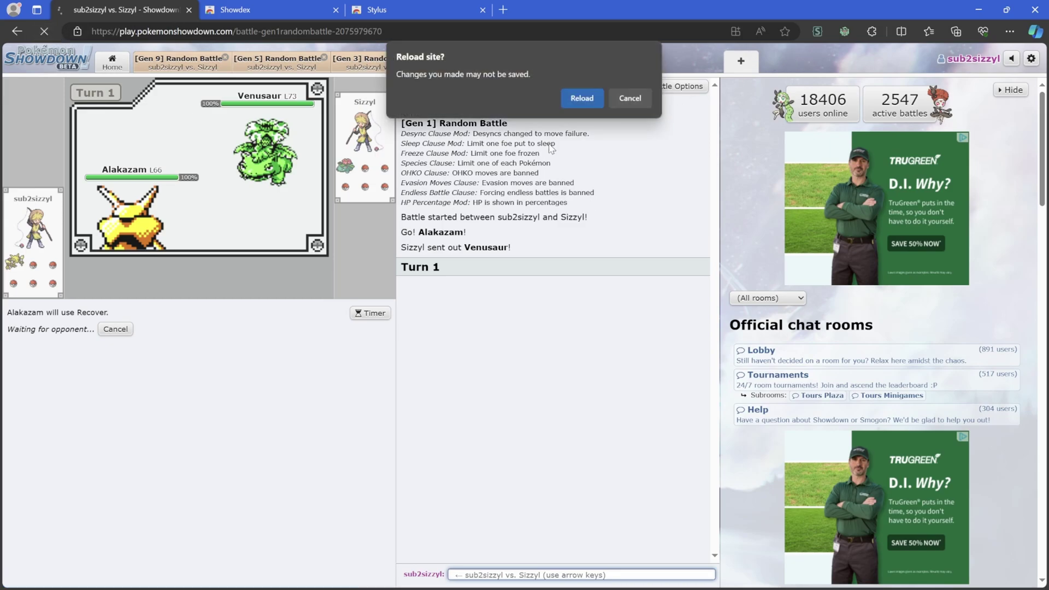
click(588, 105)
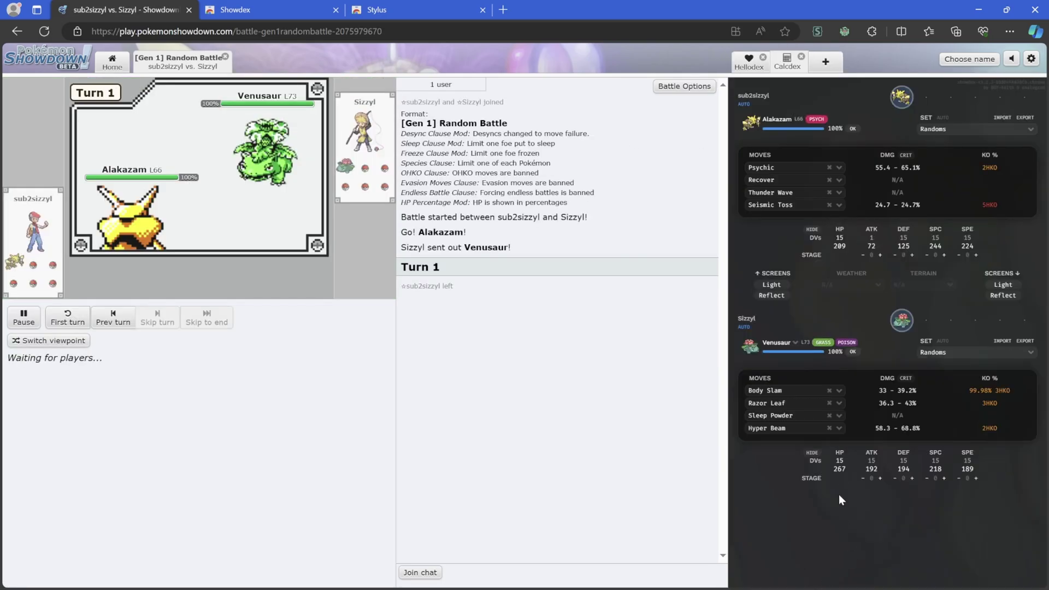
Step: Open the Showdex settings from Hellodex, try the Light color mode and switch back to Dark
click(764, 68)
click(826, 562)
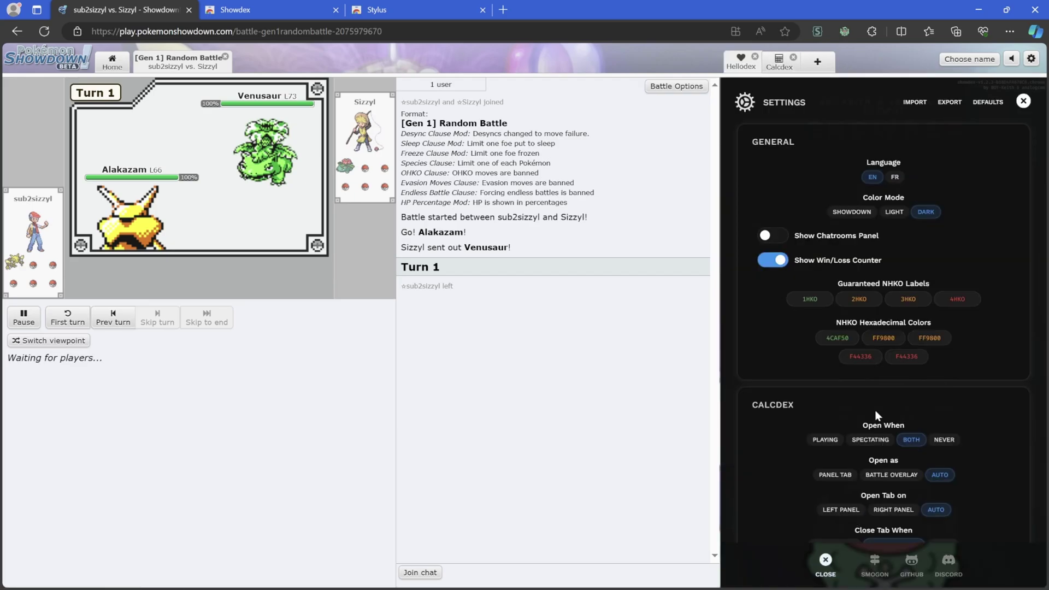
click(874, 216)
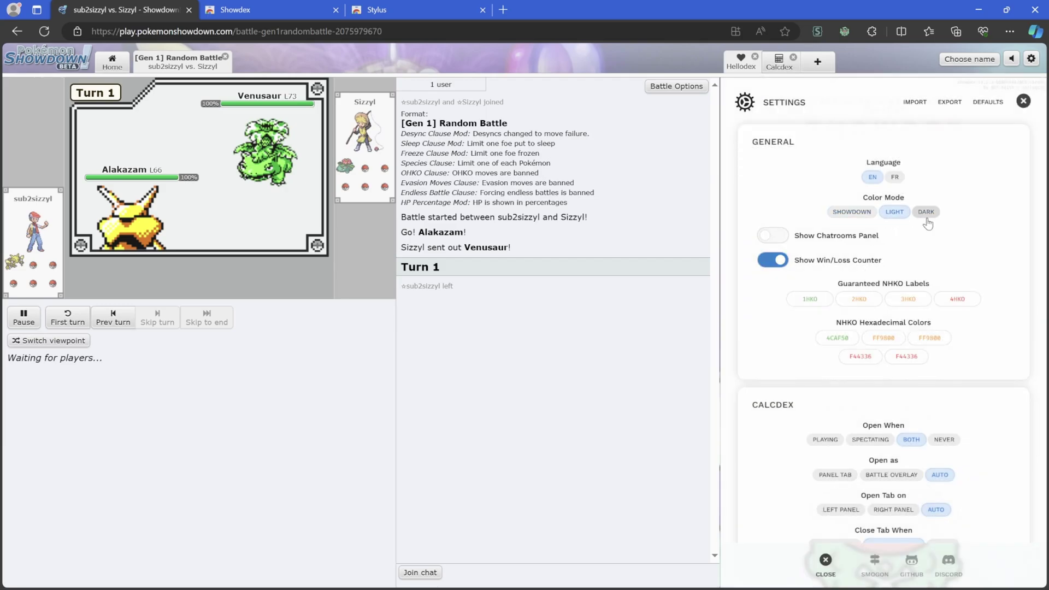
click(927, 214)
Step: Set Pokémon Showdown's graphics theme to Dark and return to the Calcdex damage calculator
click(1032, 60)
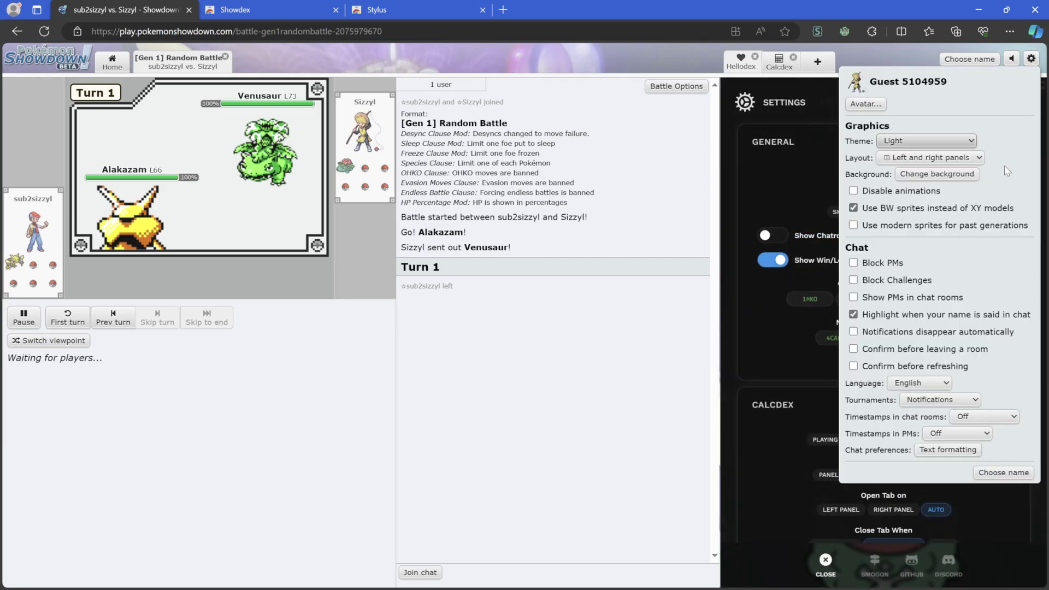
click(914, 138)
click(930, 163)
click(1032, 60)
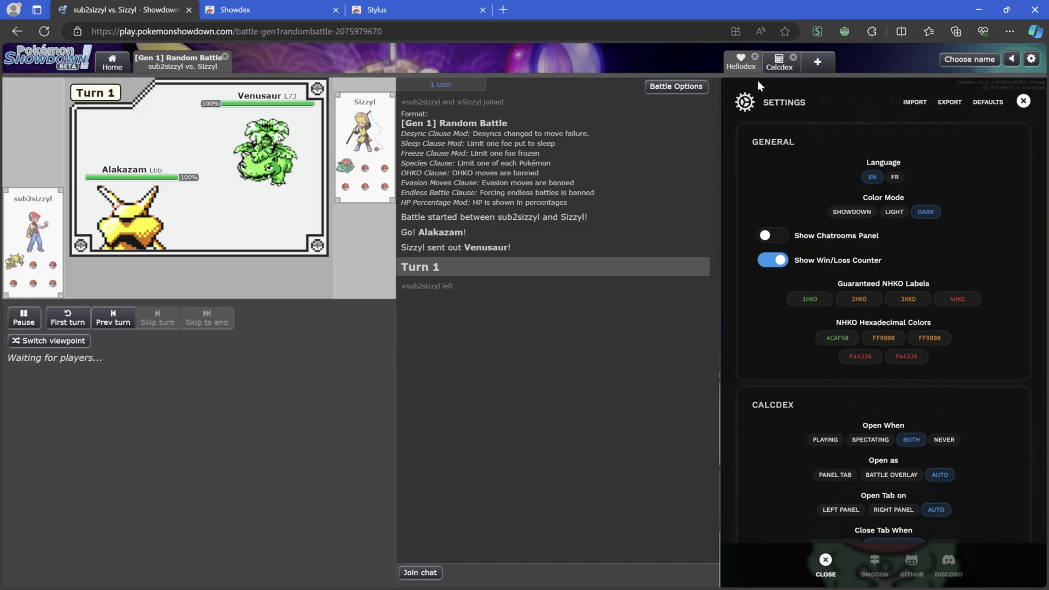
click(780, 62)
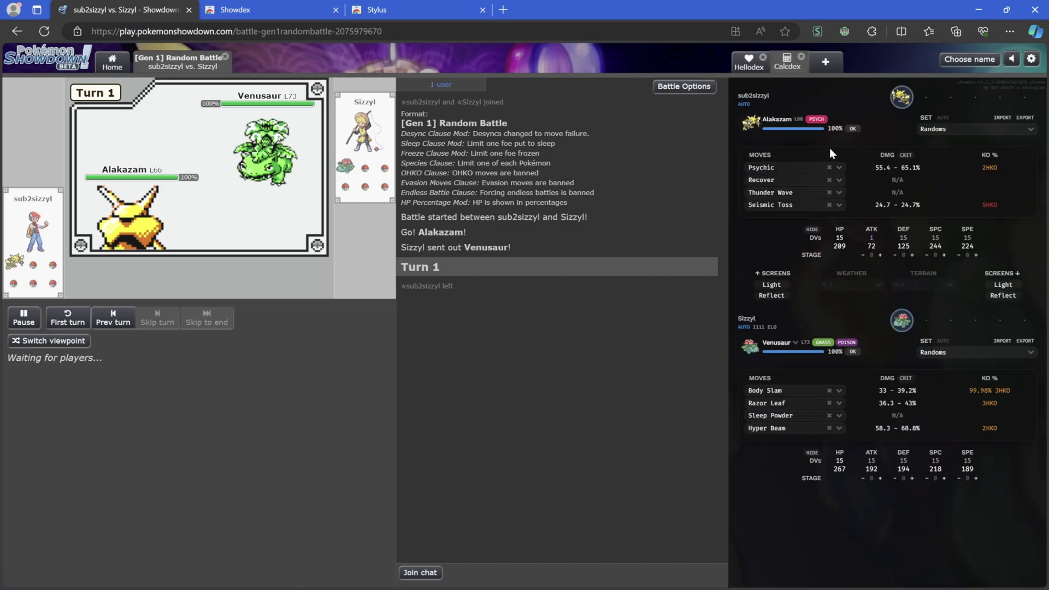
Step: Join the battle chat by entering and choosing the account's username
click(437, 571)
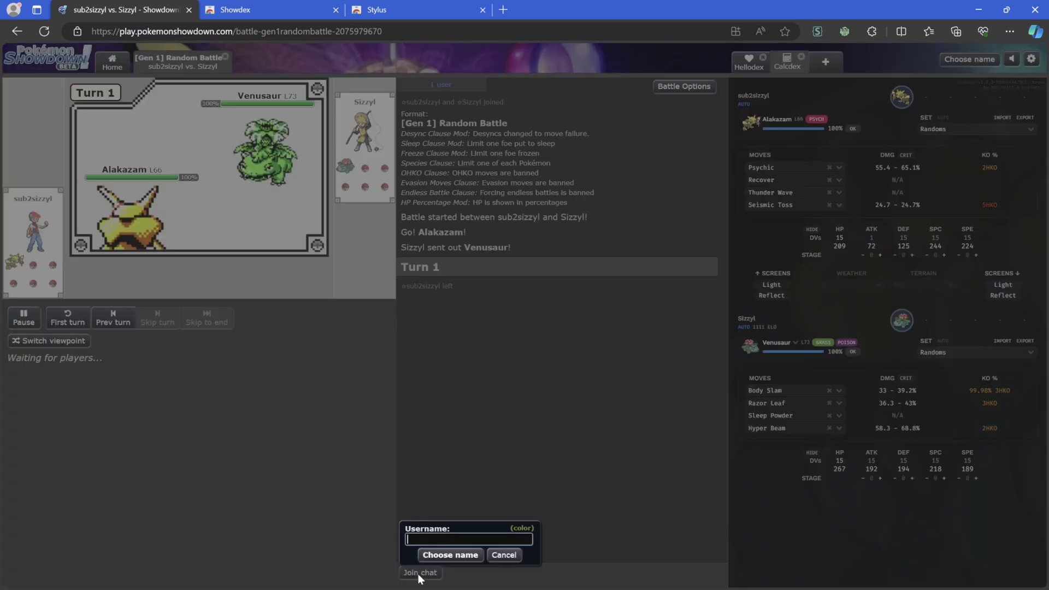
text(sub2sizzyl)
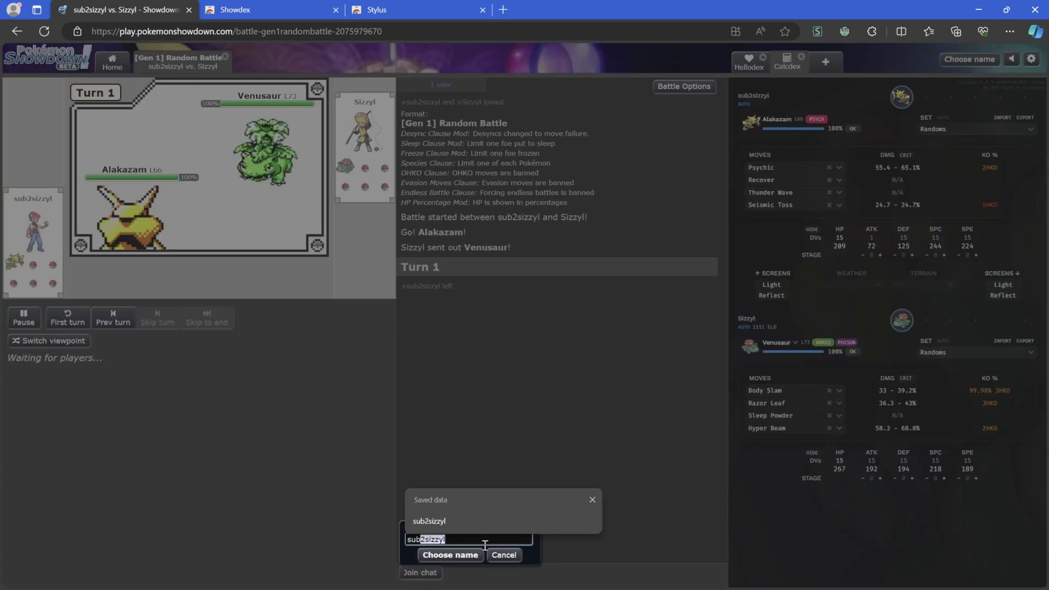
key(Right)
click(452, 554)
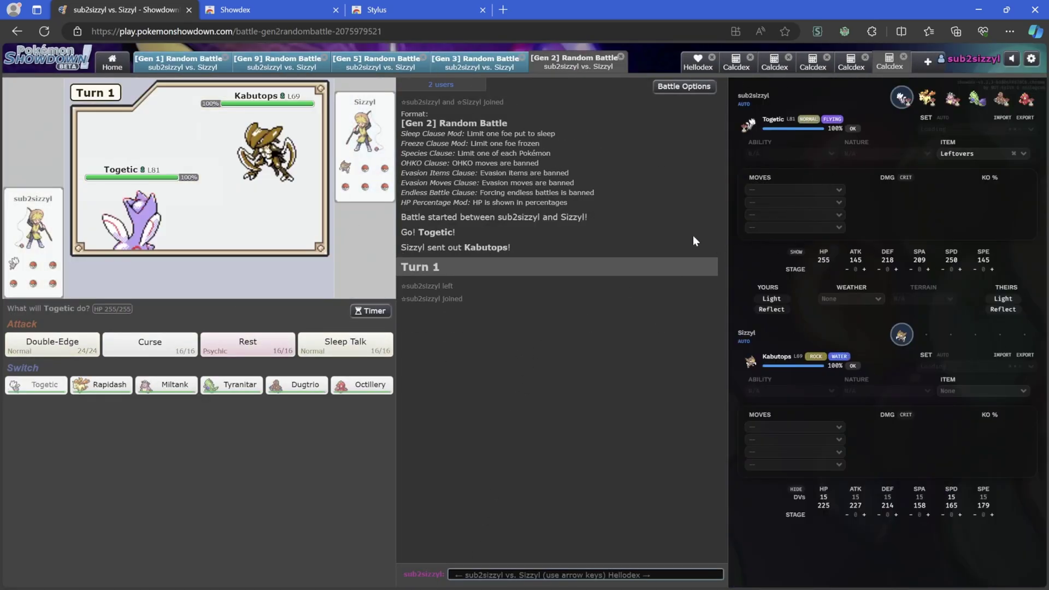
Step: Open the UserStyles.org Archive through the Stylus manager and search for "showdown" styles sorted by Total installs
click(818, 33)
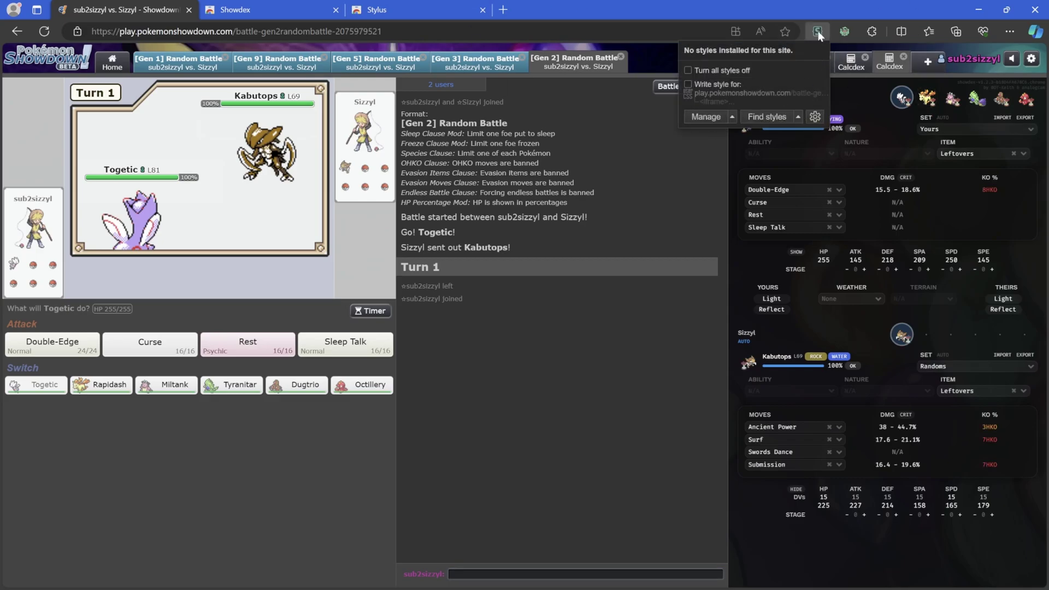
click(706, 117)
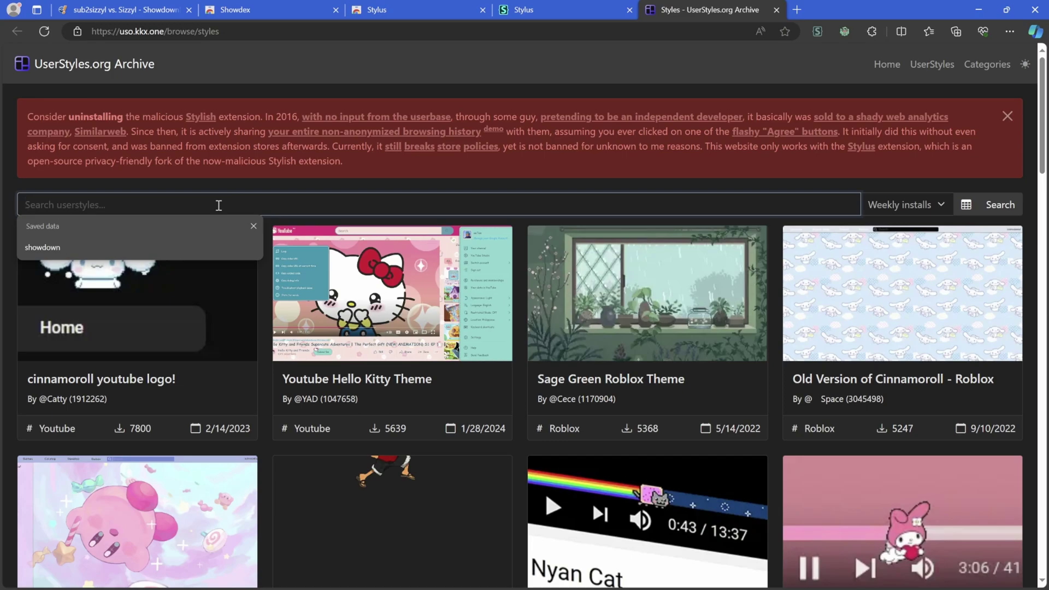
text(shown)
key(BackSpace)
key(Return)
click(901, 203)
click(892, 239)
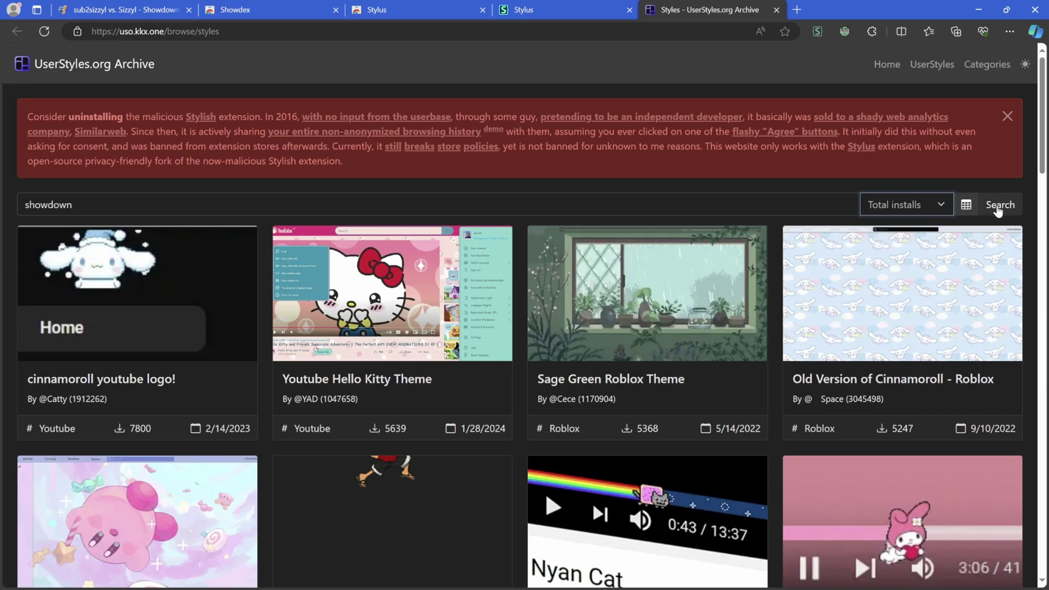
click(999, 210)
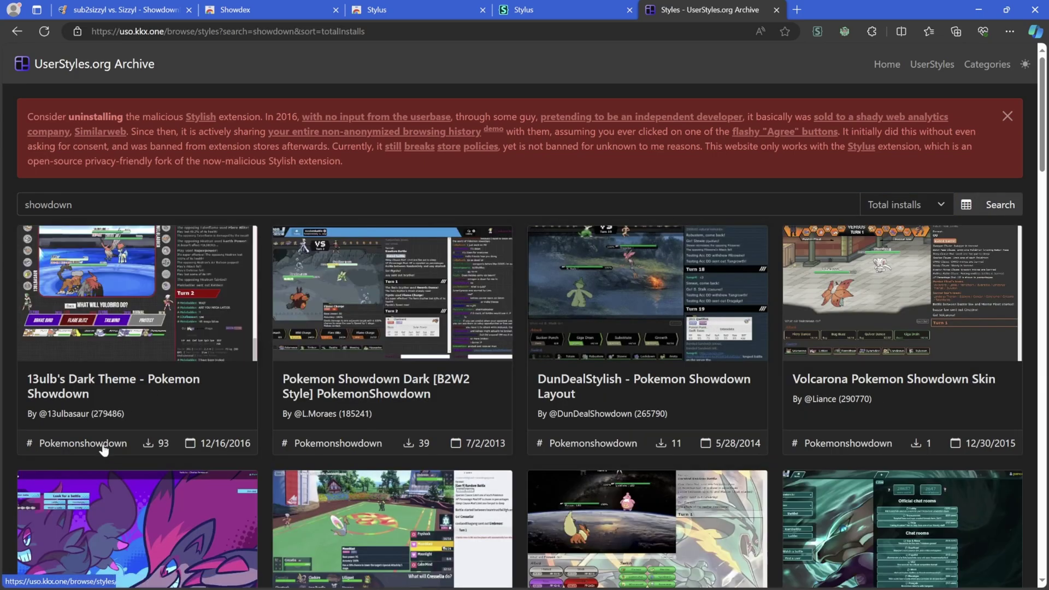
Step: Install the style 13ulb's Dark Theme - Pokemon Showdown with Stylus and check its look in the open random battles
click(149, 318)
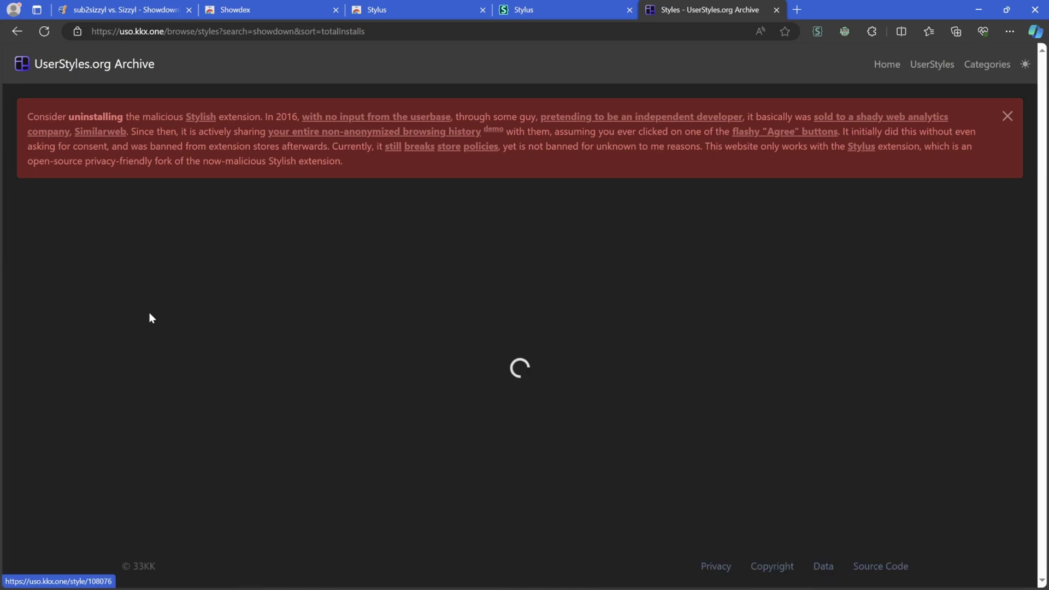
scroll(729, 333, down, 8)
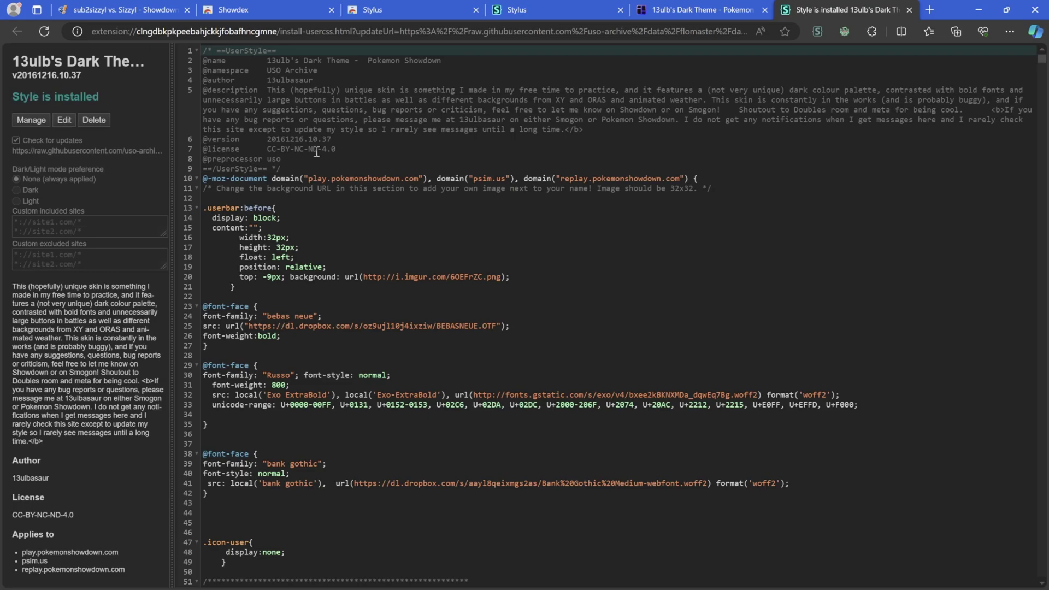
click(167, 8)
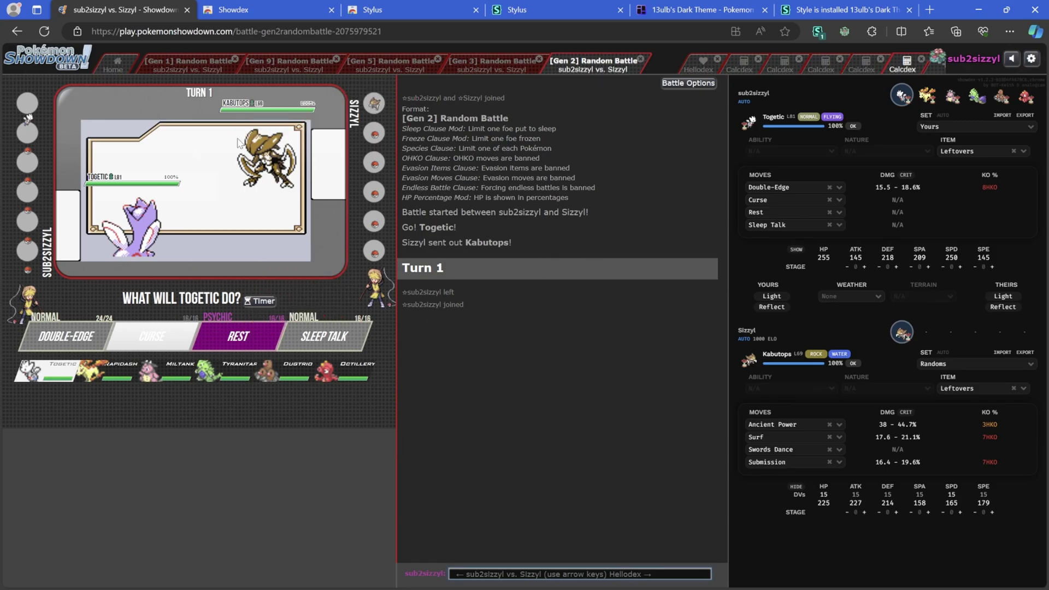
click(480, 64)
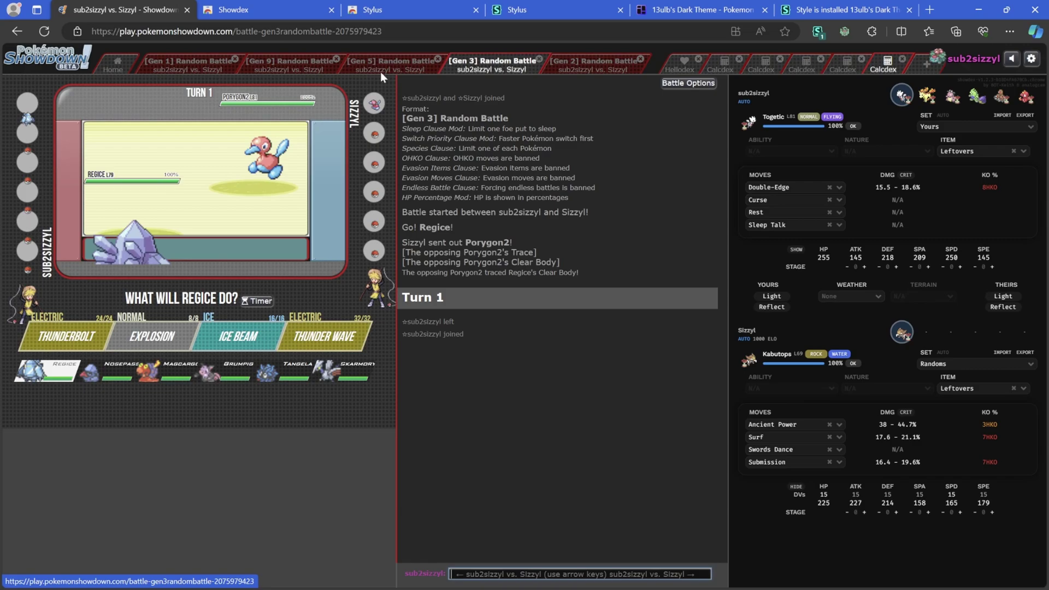
click(380, 65)
click(268, 65)
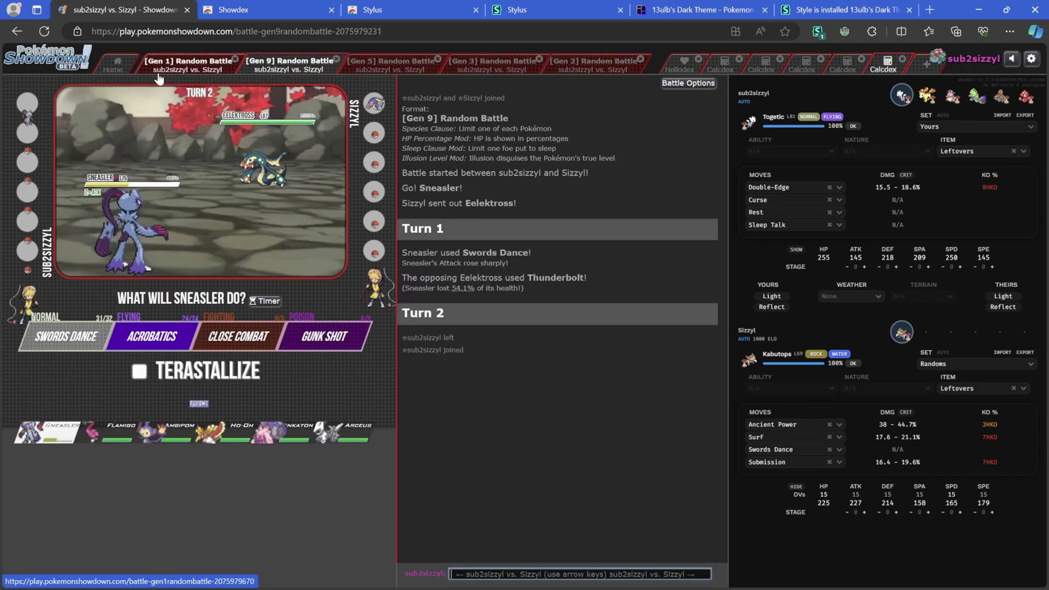
click(188, 64)
Step: Return to the showdown search results in the UserStyles.org Archive and look through the other available skins
click(874, 10)
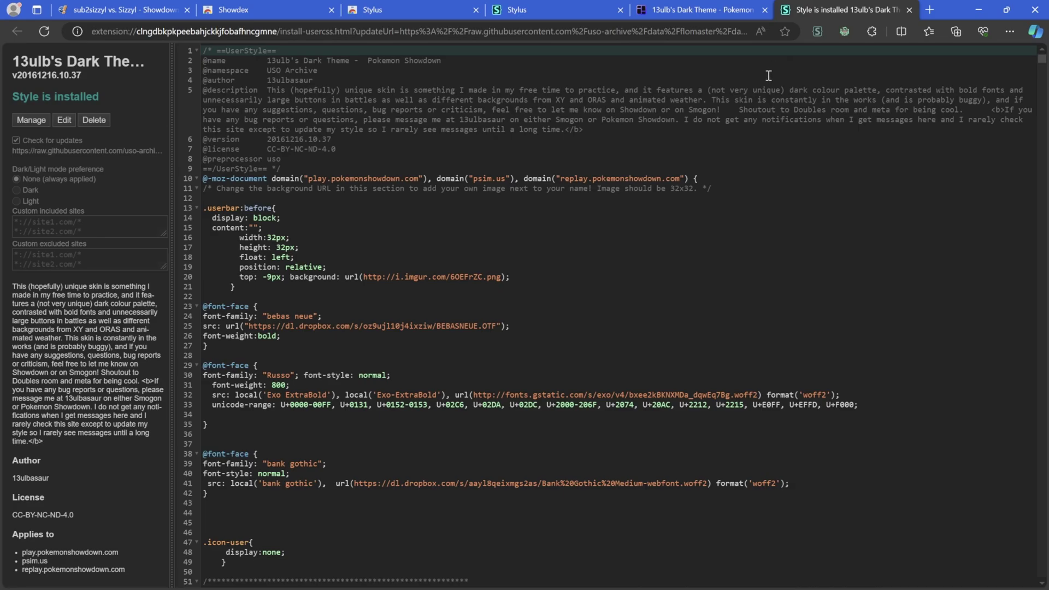
click(705, 10)
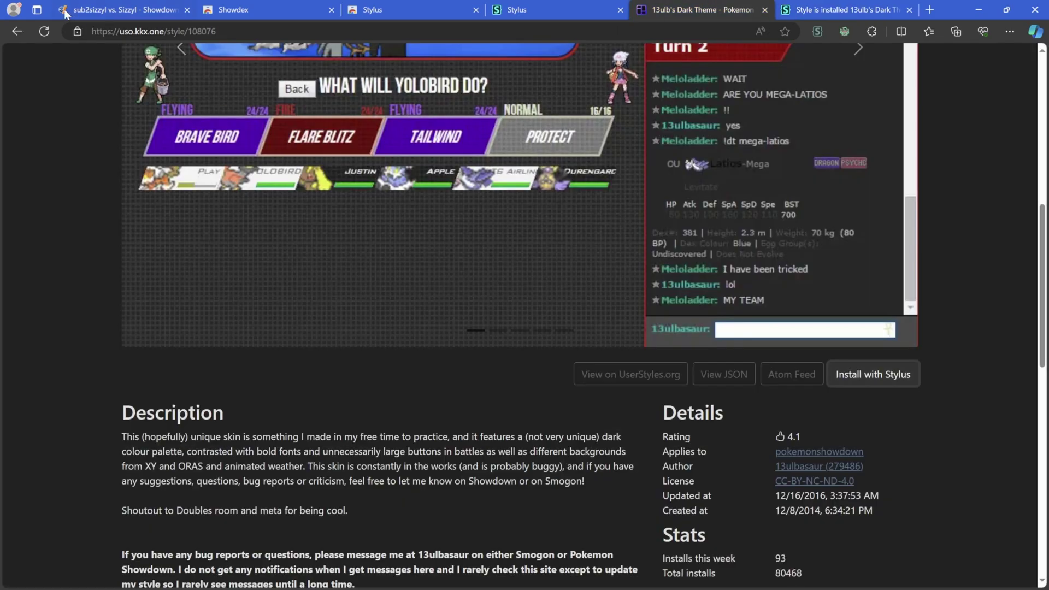
click(15, 34)
scroll(761, 297, down, 4)
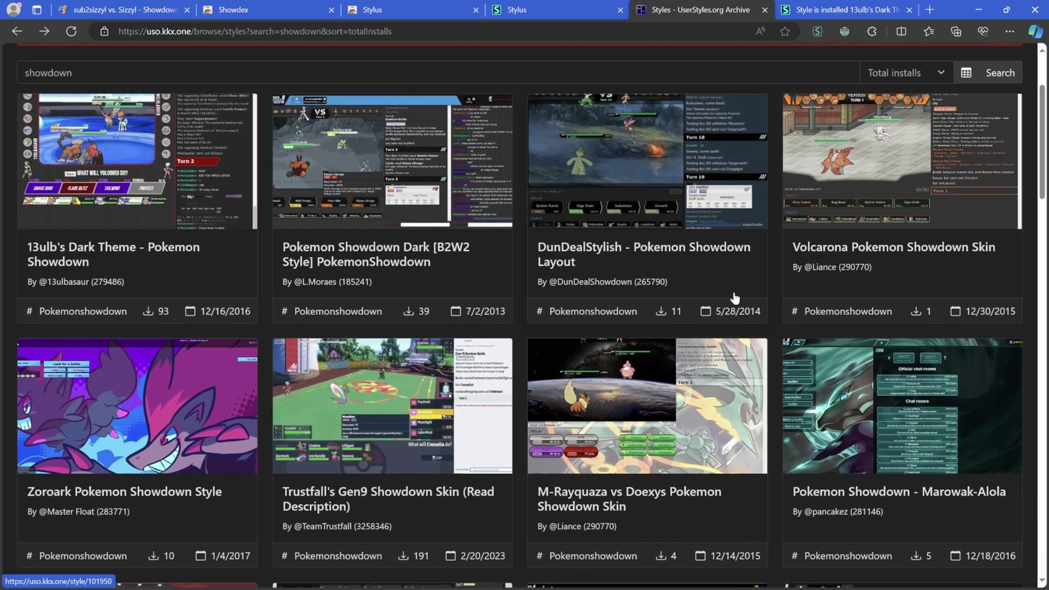
scroll(760, 298, down, 10)
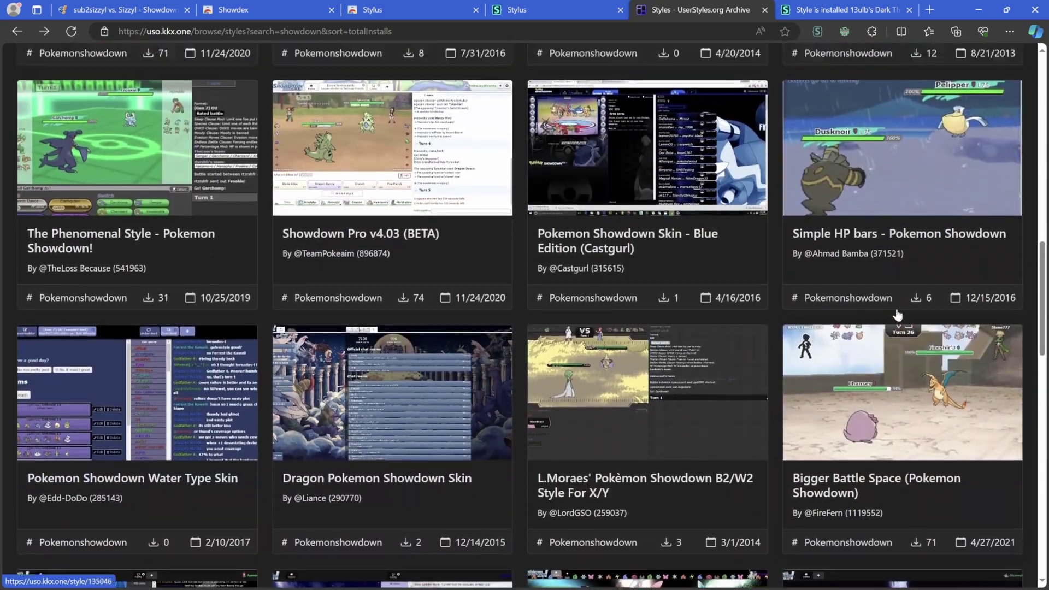
scroll(910, 318, up, 6)
scroll(911, 318, up, 7)
scroll(813, 194, down, 3)
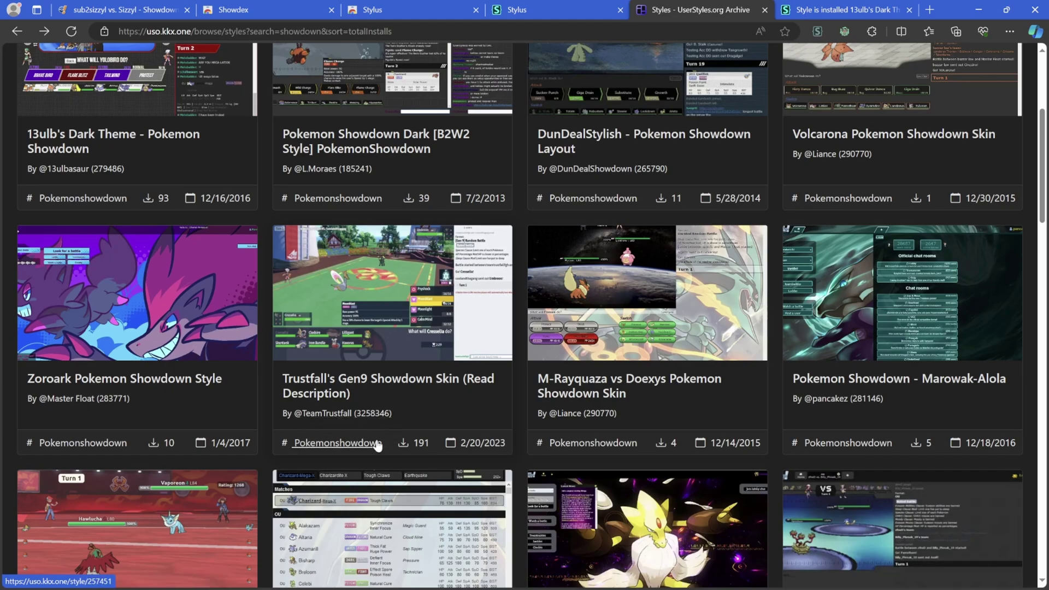
Step: Open the page of Trustfall's Gen9 Showdown Skin and review its preview, description and style details
click(404, 345)
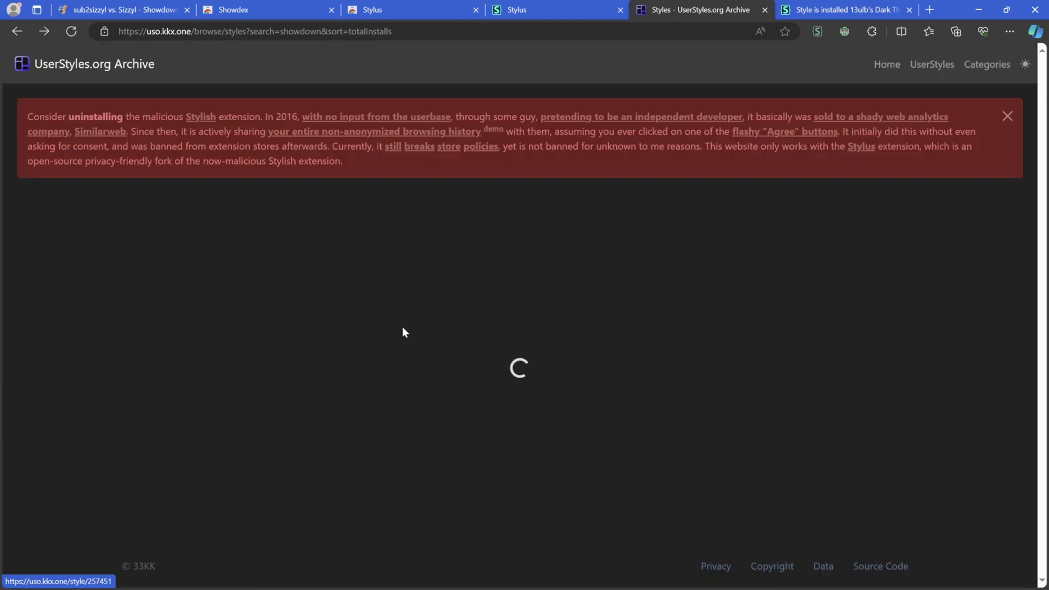
scroll(628, 312, down, 8)
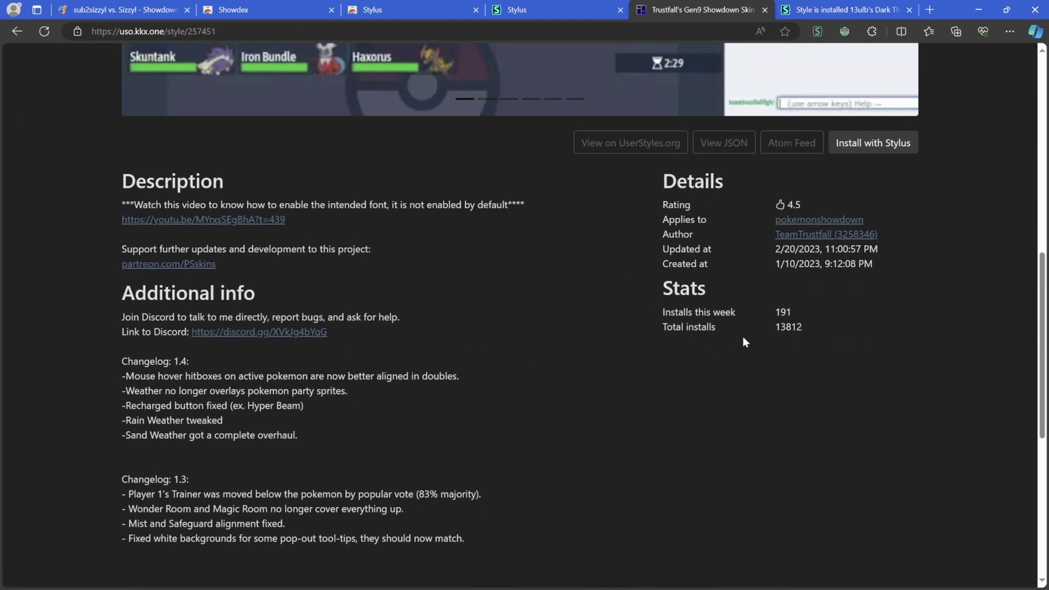
scroll(821, 336, up, 2)
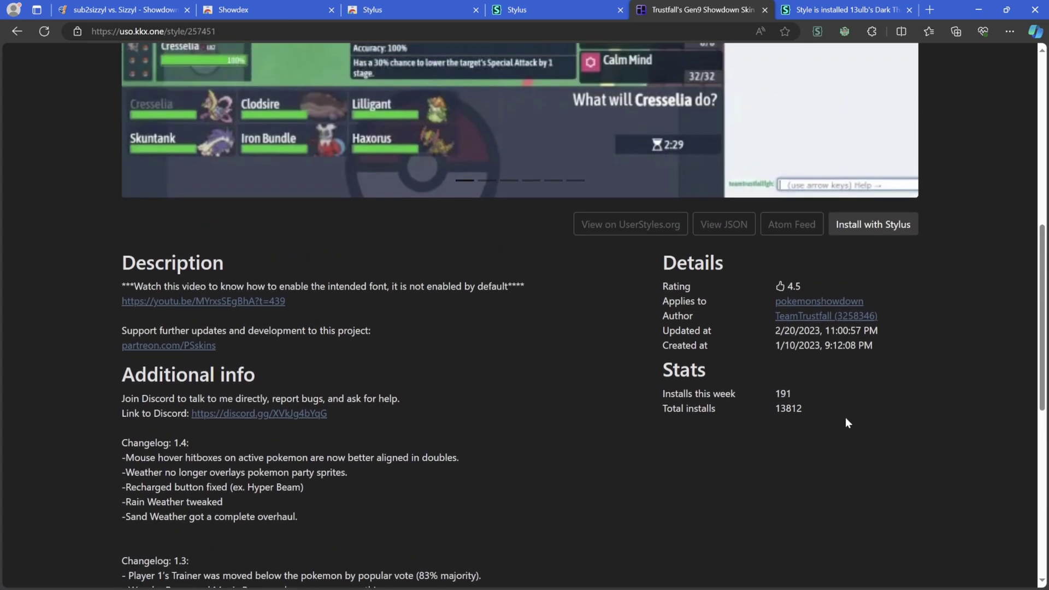
scroll(824, 323, up, 9)
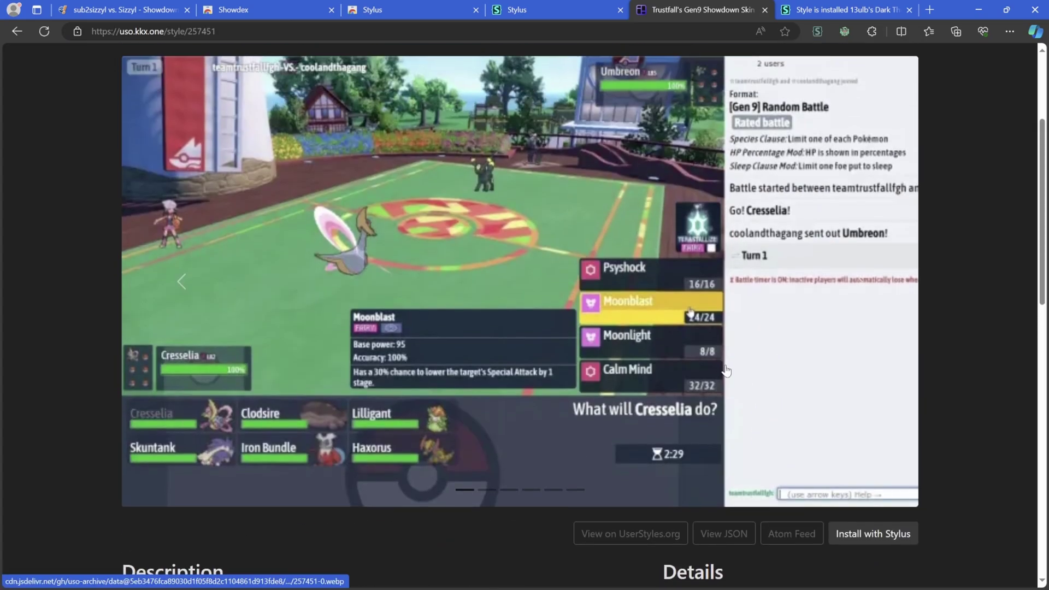
drag(110, 211, 520, 209)
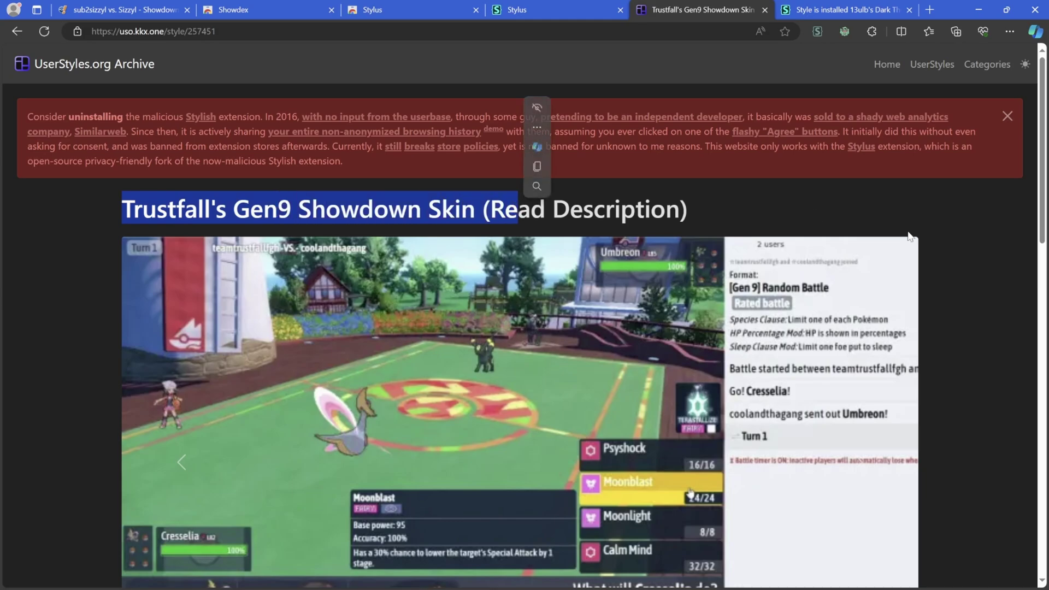
scroll(920, 261, down, 10)
scroll(864, 297, down, 1)
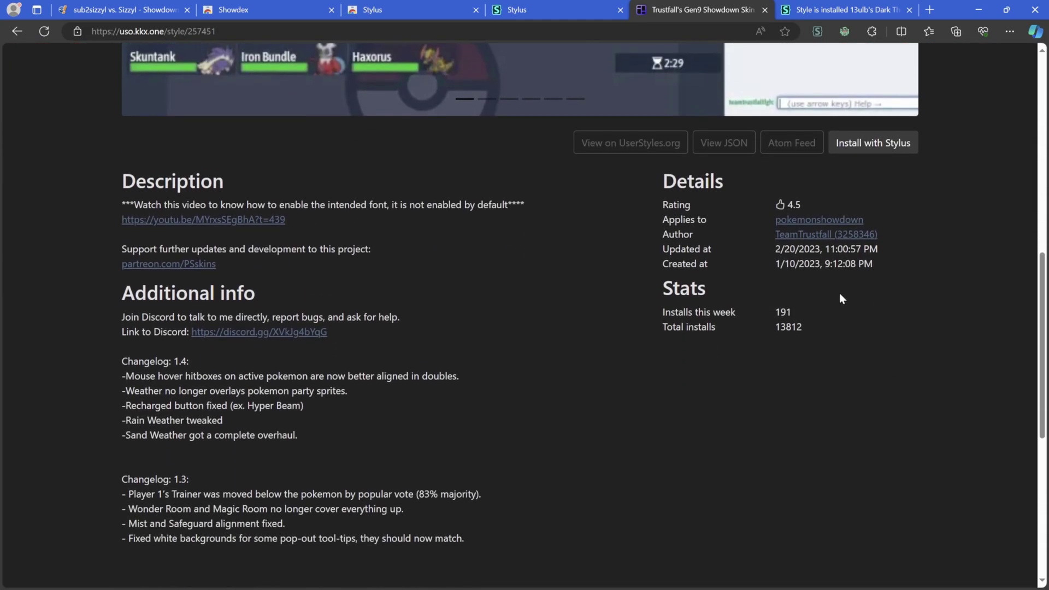
Step: Browse the other styles by TeamTrustfall and open the page of Trustfall's Scarlet and Violet 2.2
click(813, 235)
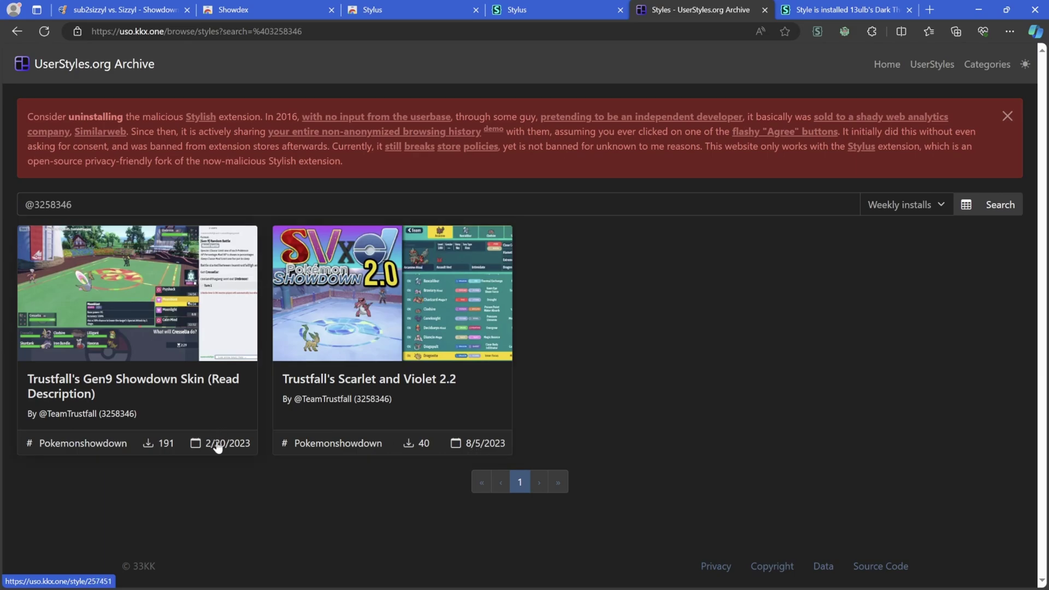
click(471, 379)
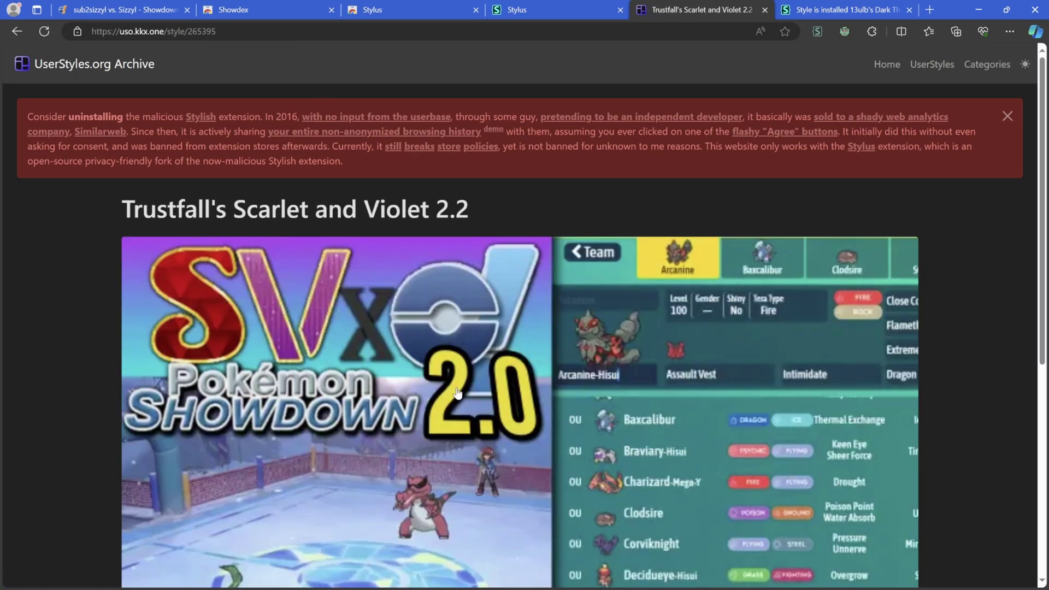
scroll(458, 392, down, 6)
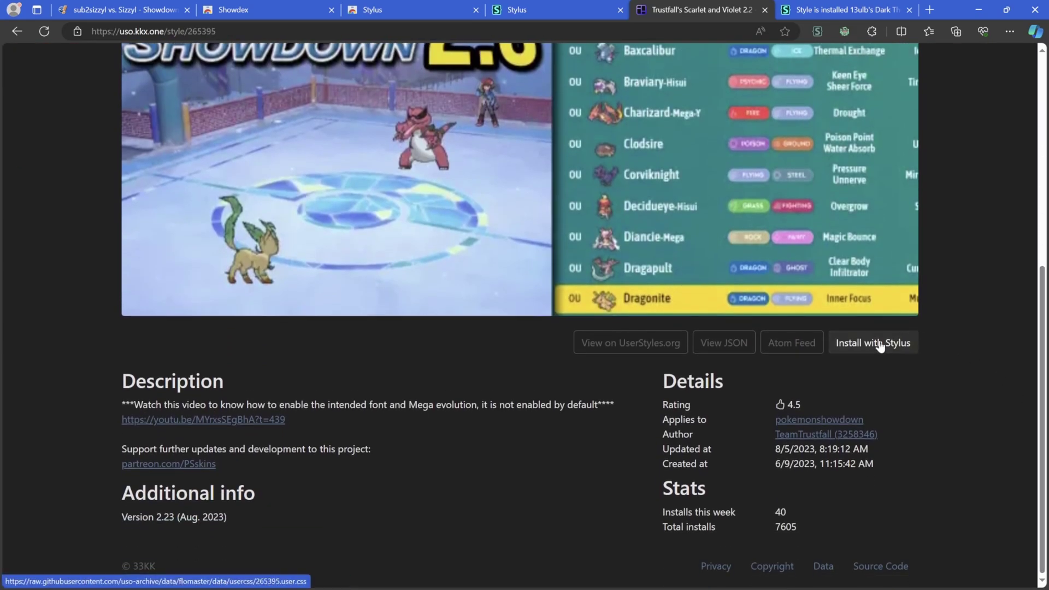
Step: Install Trustfall's Scarlet and Violet 2.2 with Stylus, keeping the Dark/Light mode preference at None (always applied)
click(880, 346)
click(861, 346)
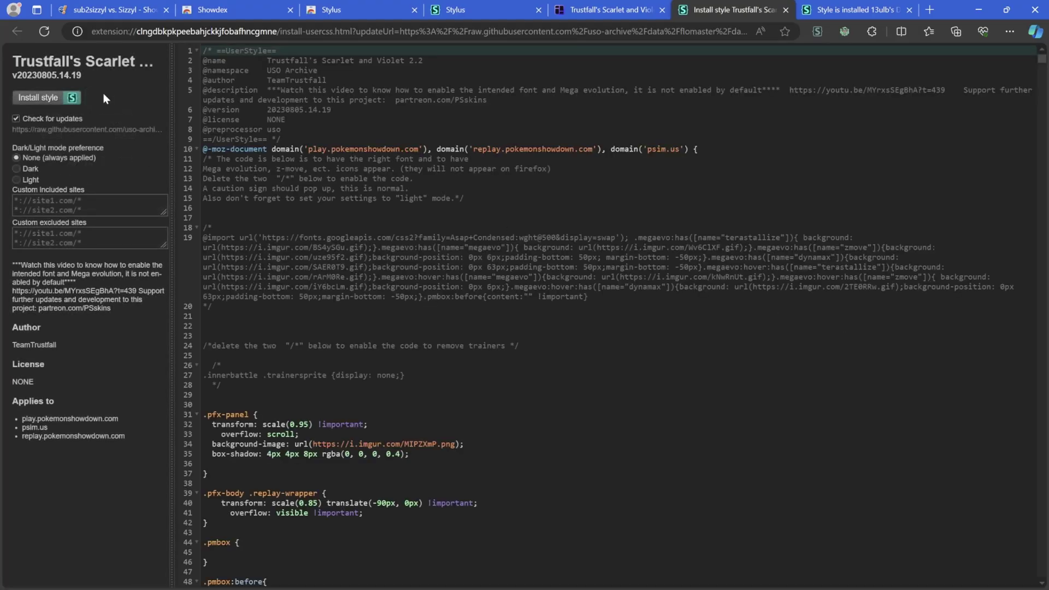
click(34, 98)
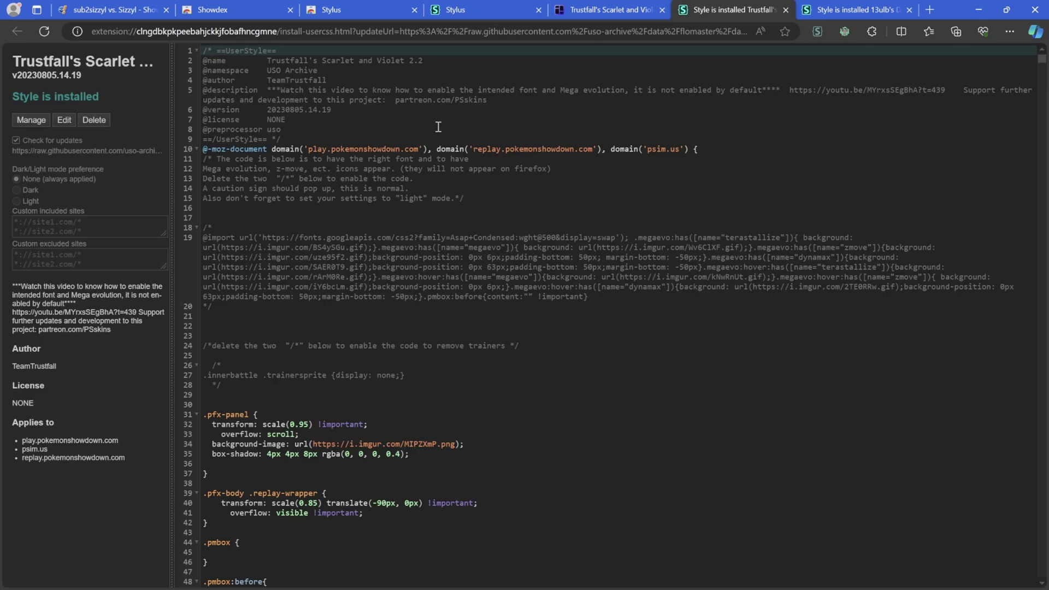
Step: Delete Trustfall's Scarlet and Violet 2.2 from the installed styles in the Stylus manager
click(37, 121)
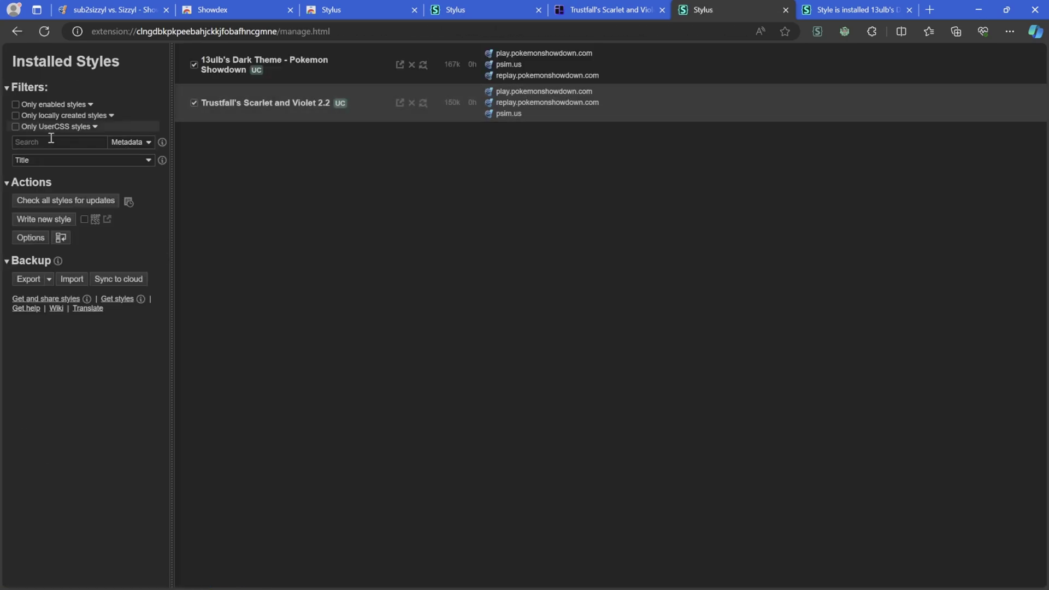
click(412, 103)
click(504, 348)
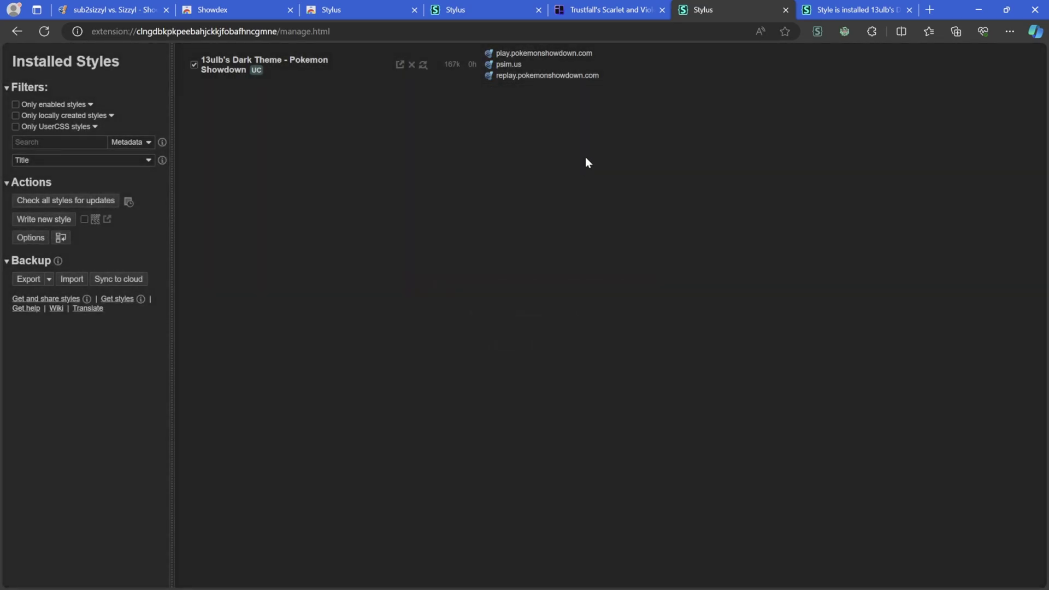
Step: Install Trustfall's Scarlet and Violet 2.2 from its archive page again, with the Dark/Light mode preference set to Dark
key(ctrl+shift+Tab)
click(863, 350)
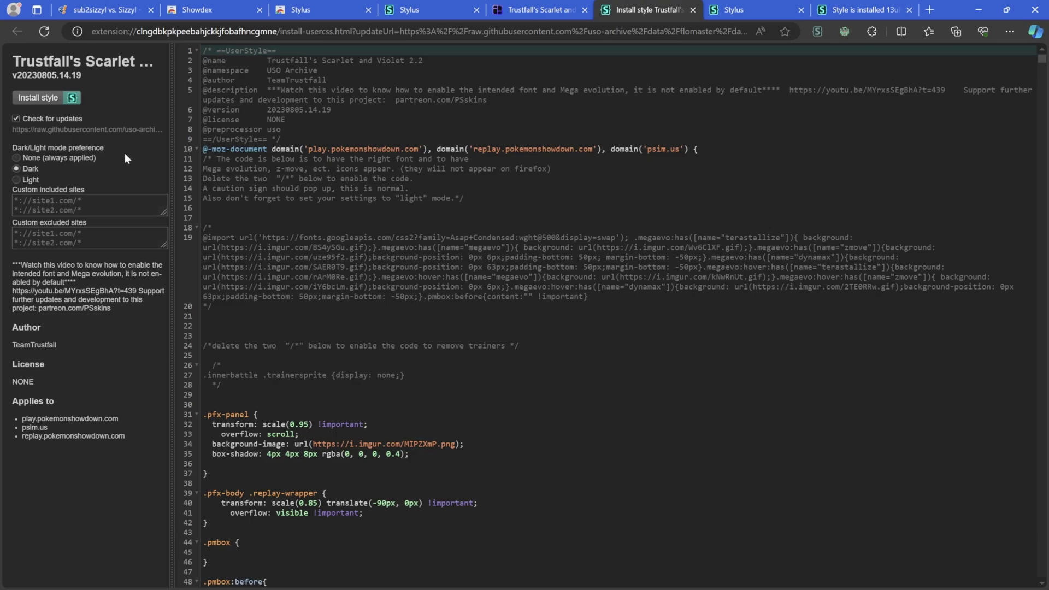
click(44, 98)
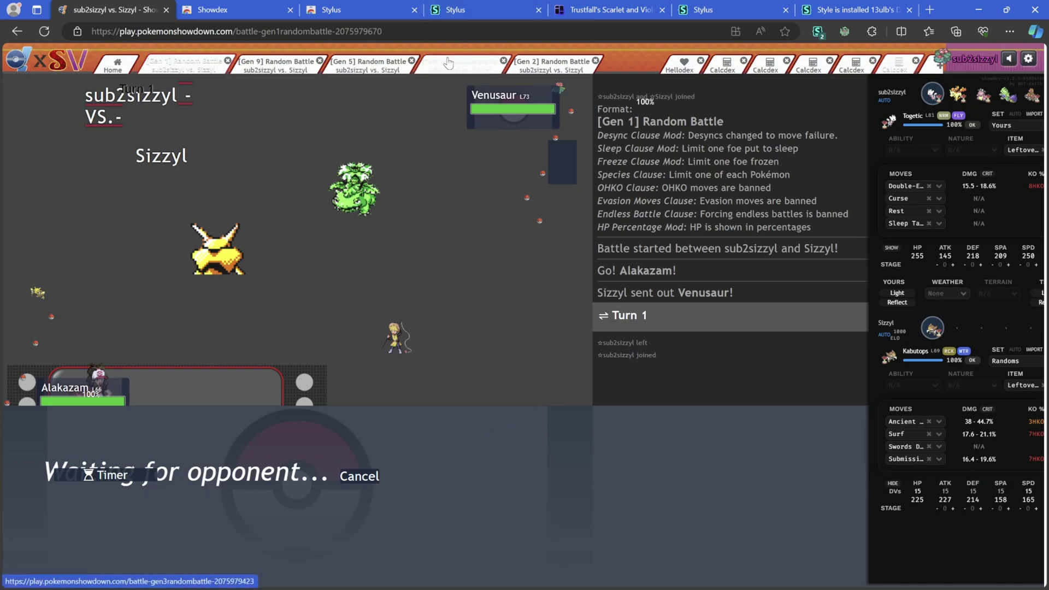
Step: Disable 13ulb's Dark Theme - Pokemon Showdown in the Stylus manager, leaving only Trustfall's skin enabled
click(819, 33)
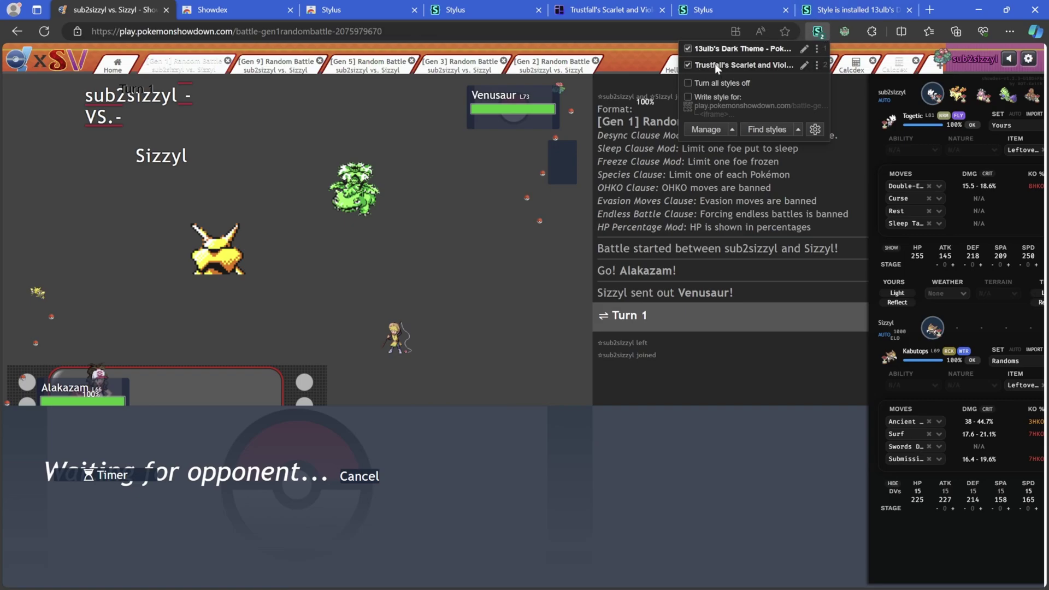
click(706, 130)
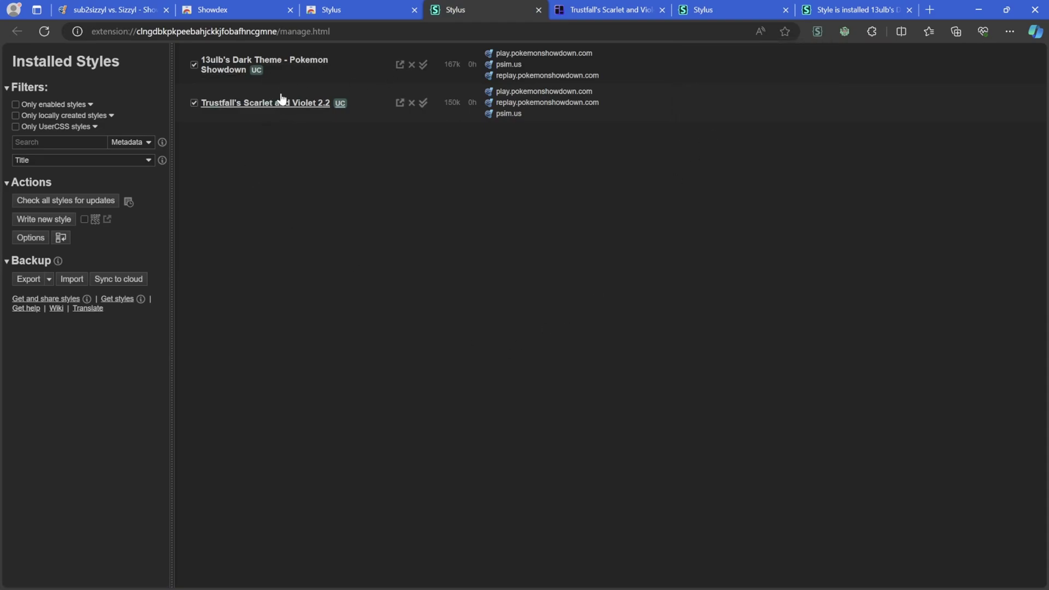
click(195, 65)
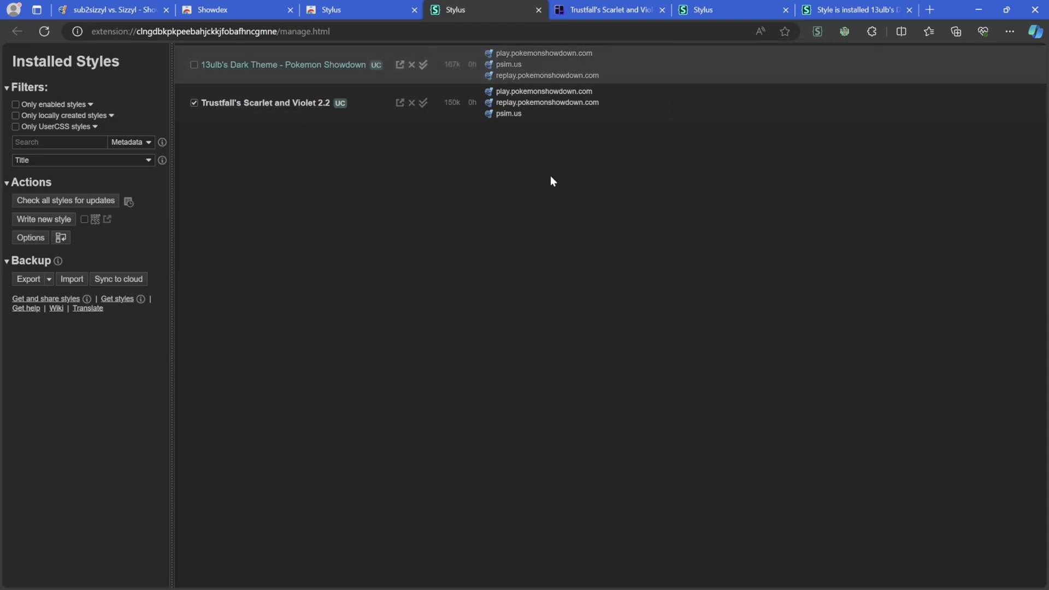
Step: Return to Pokémon Showdown and check the skin in the Gen 1, Gen 5 and Gen 3 Random Battles
click(107, 8)
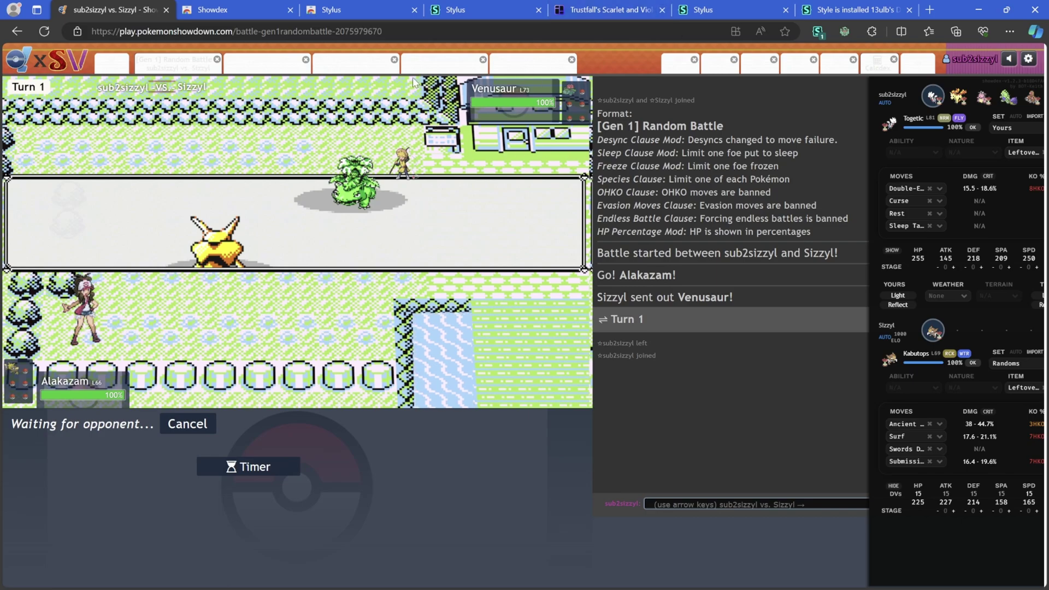
key(Right)
key(Right)
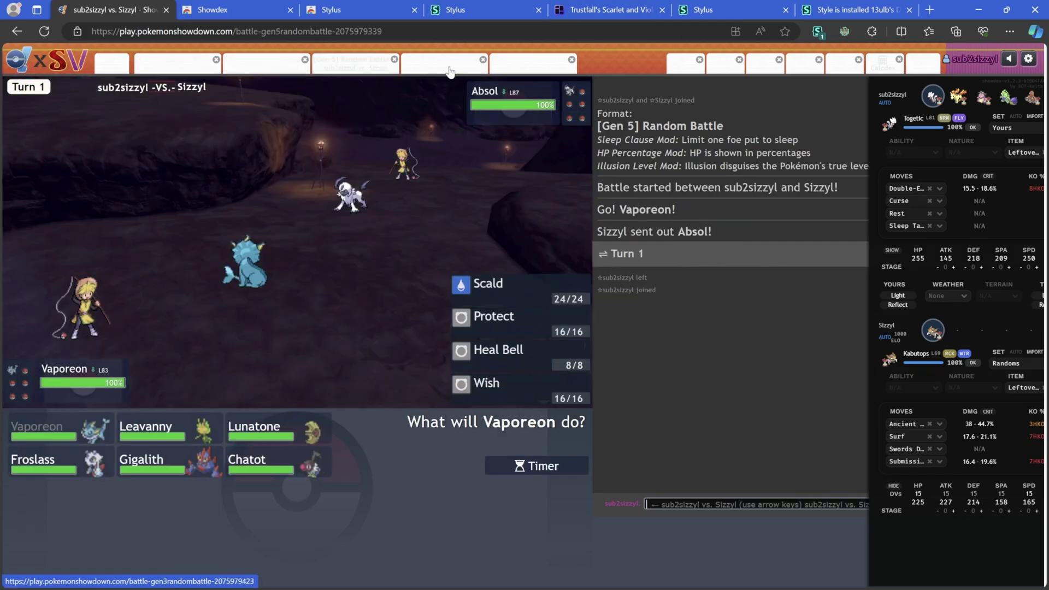
click(450, 69)
Step: Set the Pokémon Showdown graphics theme to Light and close the user options
click(1029, 58)
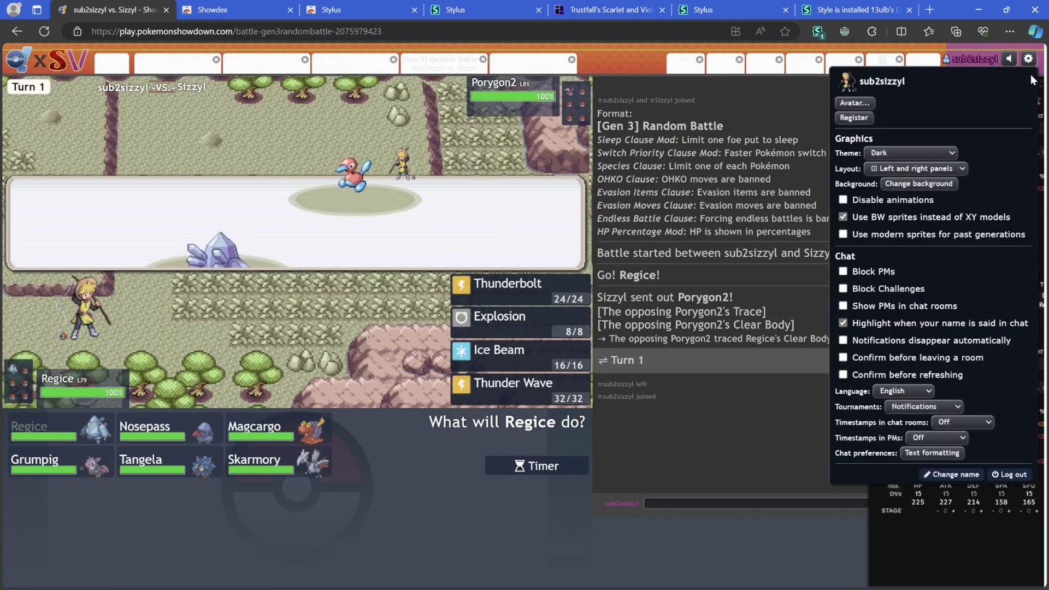
click(938, 159)
click(905, 171)
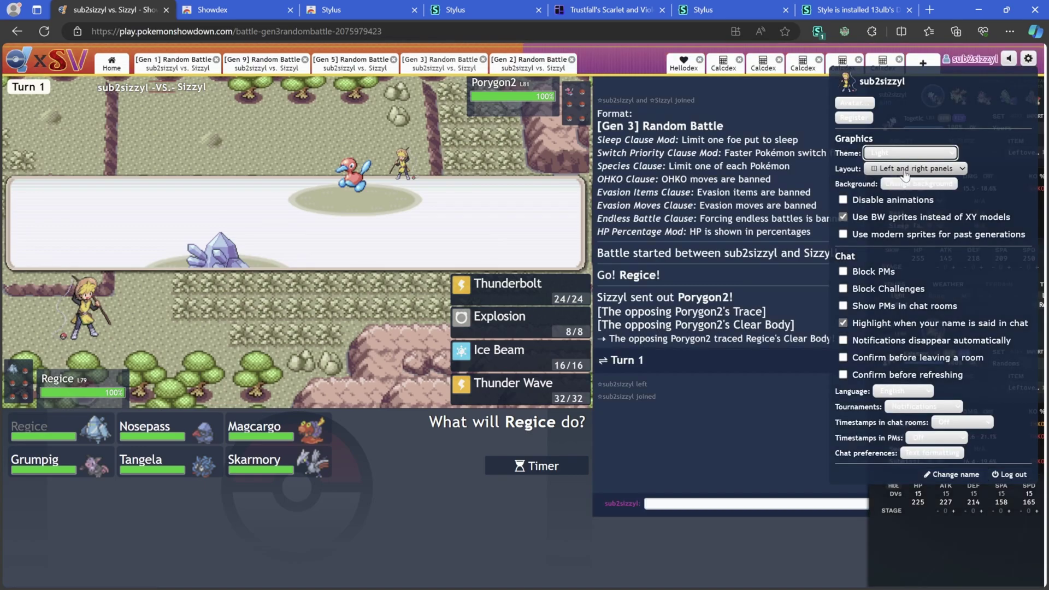
click(412, 477)
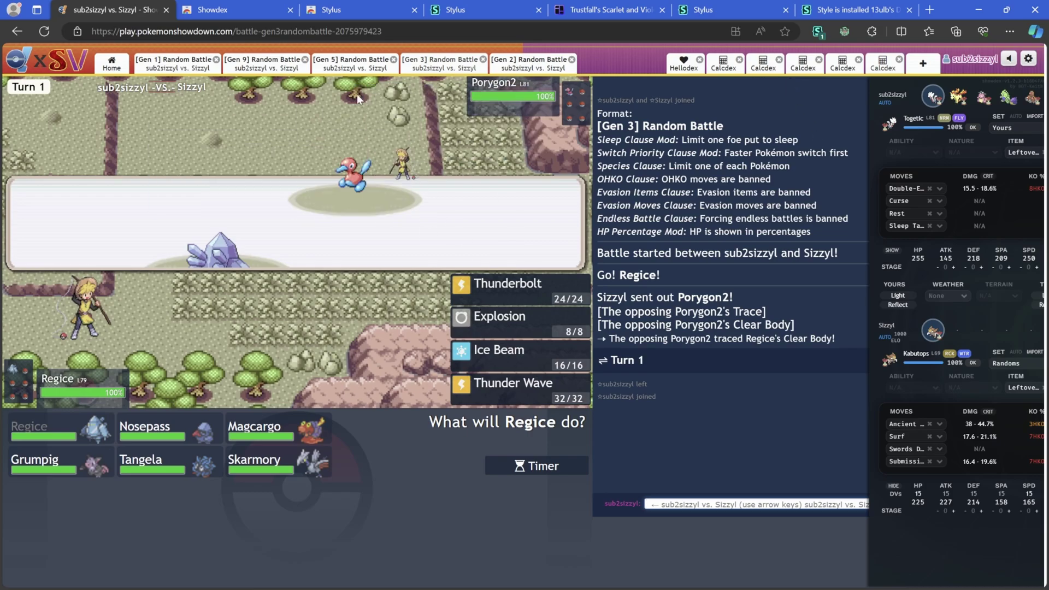
Step: Review the skin's battle backgrounds and interface in the Gen 1, Gen 9, Gen 5 and Gen 3 Random Battles
click(171, 69)
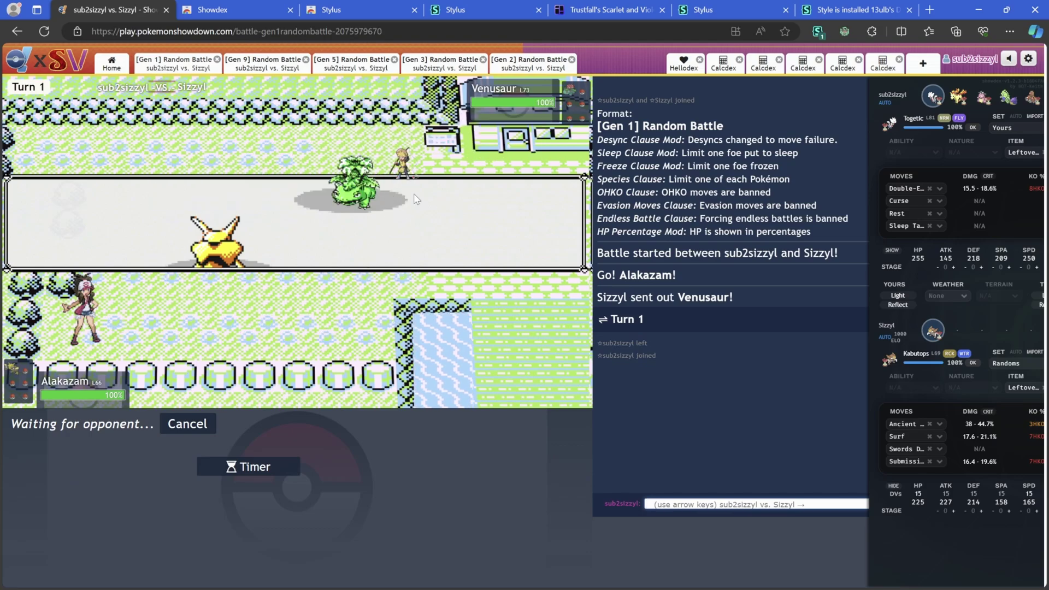
click(255, 63)
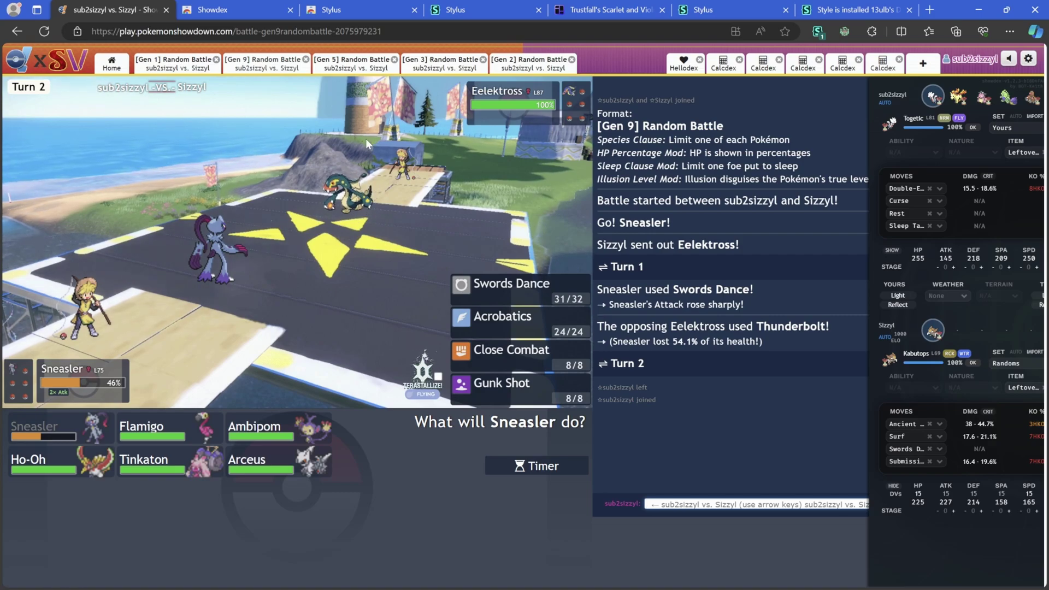
click(355, 63)
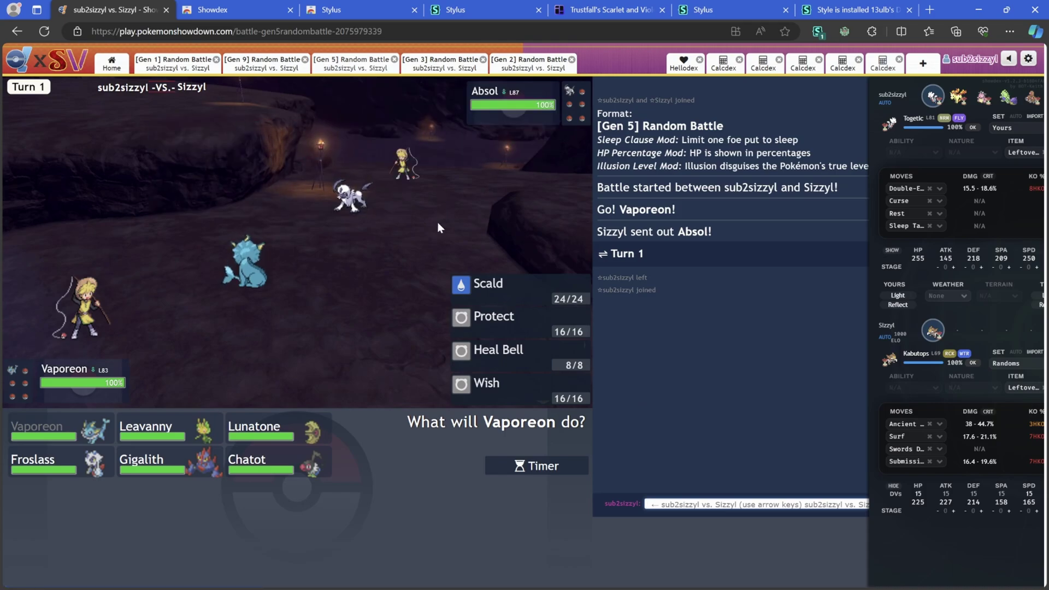
click(443, 73)
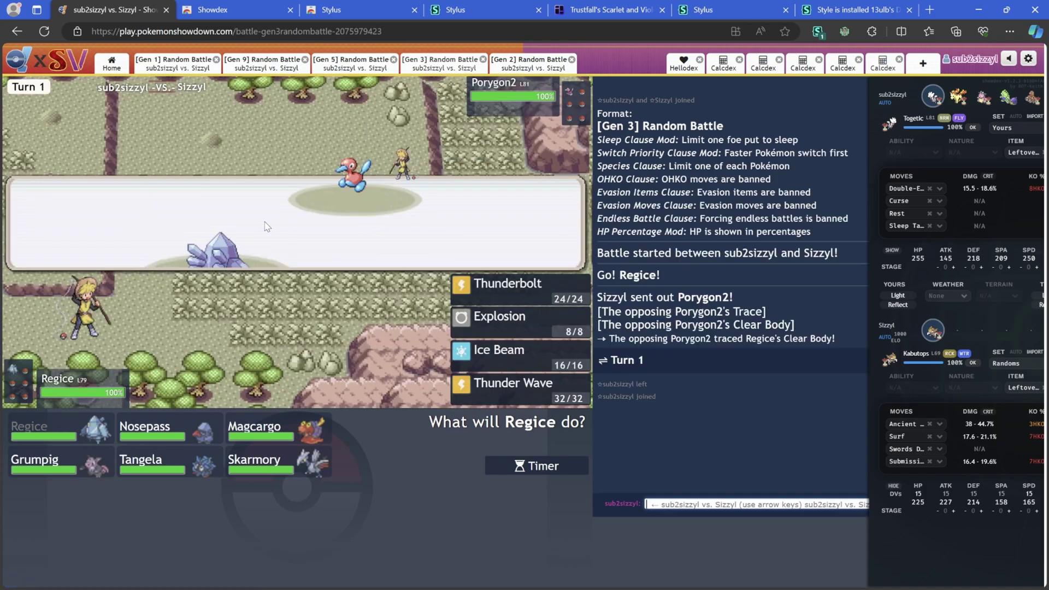
mouse_move(377, 225)
Step: Open the Gen 2 Random Battle and inspect the skin's tooltips for the opposing Kabutops and Togetic's moves
click(519, 64)
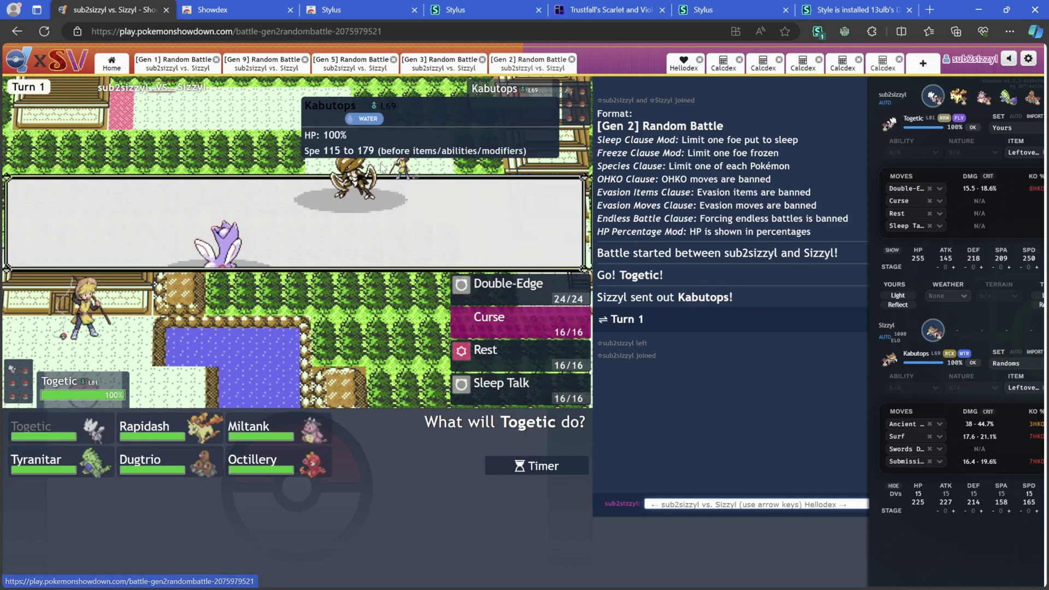
mouse_move(228, 292)
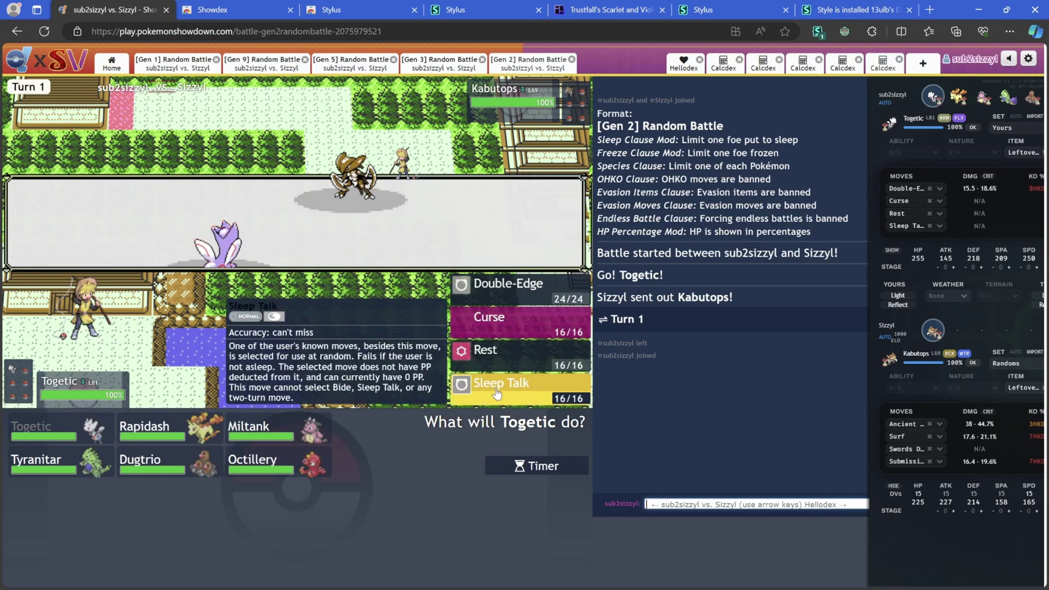
mouse_move(490, 284)
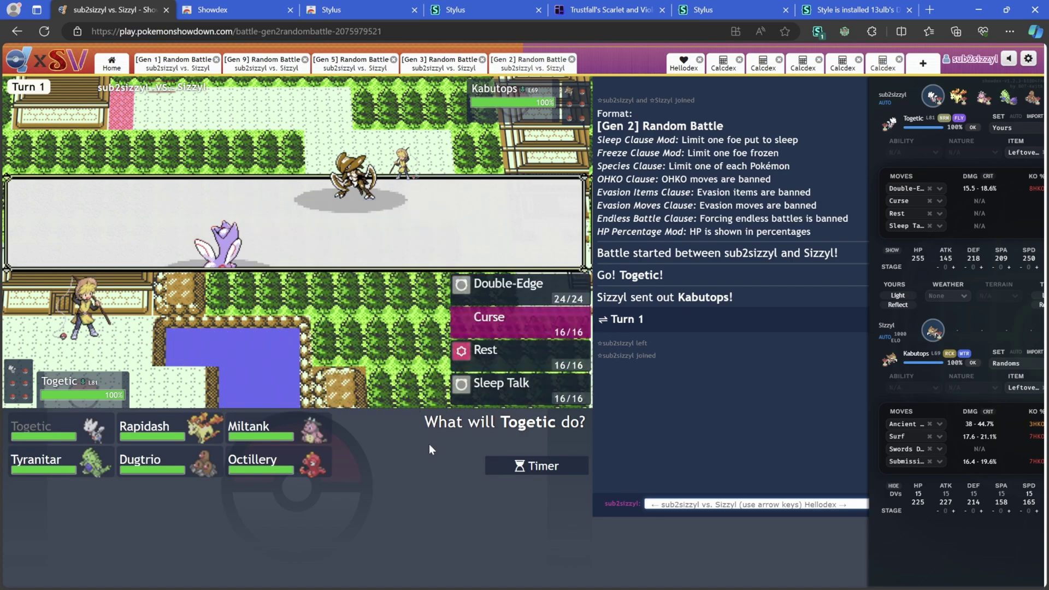
mouse_move(275, 440)
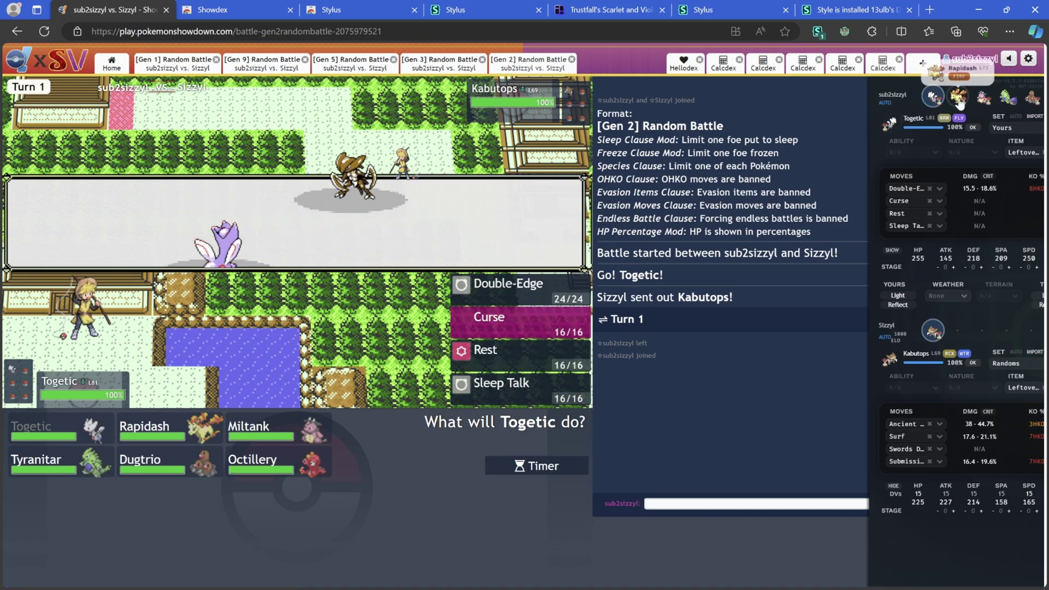
Step: View Dugtrio's and Rapidash's damage calculations against Kabutops in the Calcdex, and revisit the Gen 9 and Gen 1 battles
click(1029, 100)
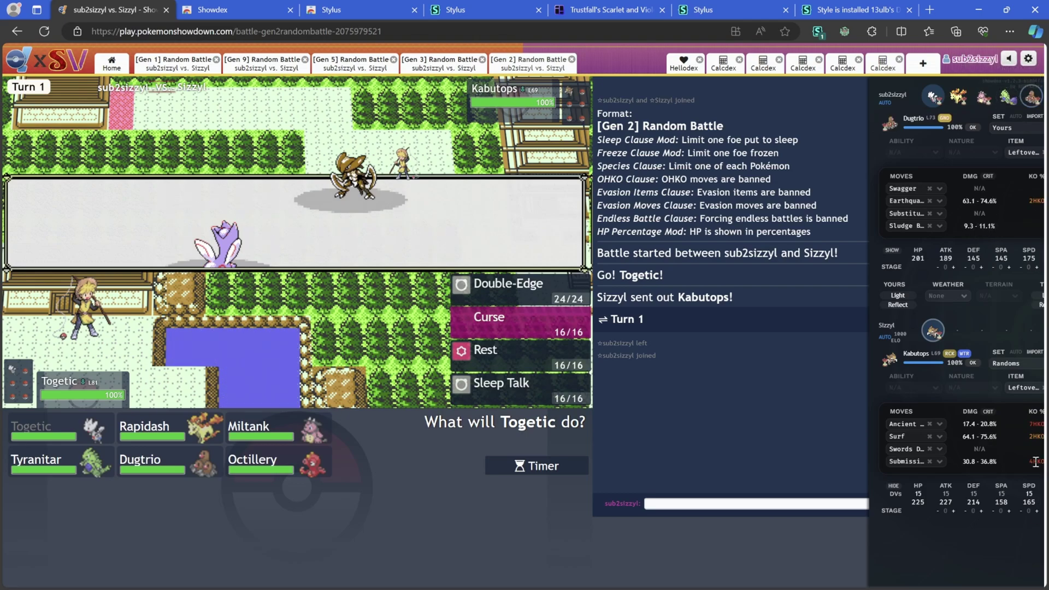
click(963, 100)
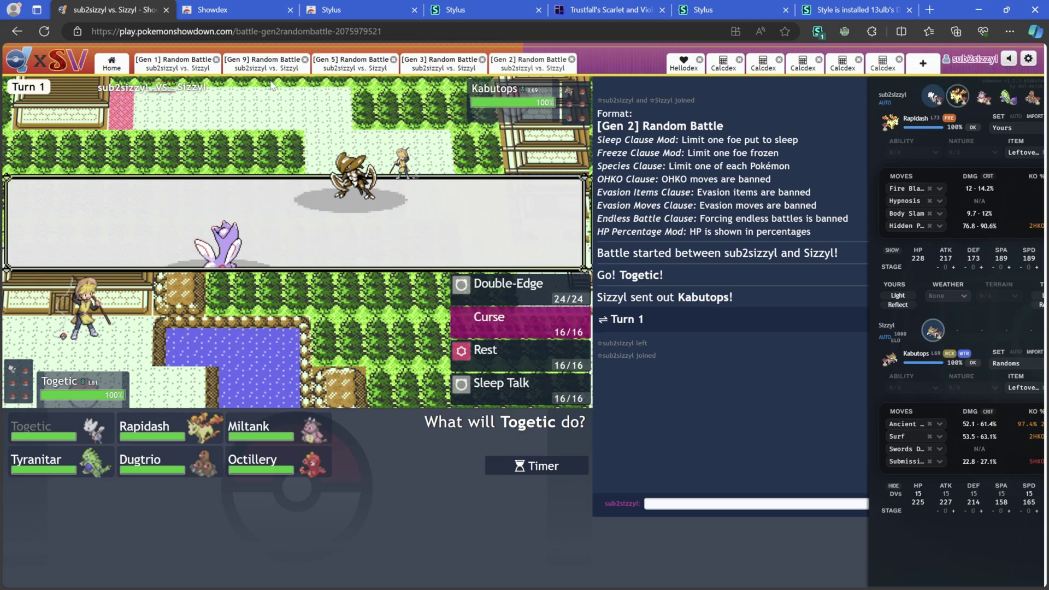
click(244, 67)
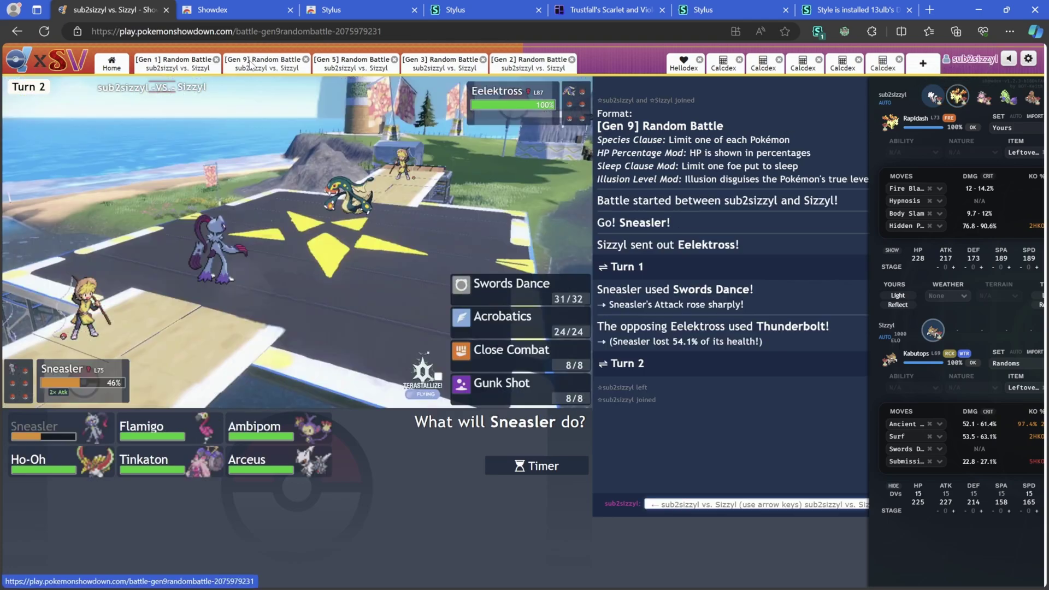
click(174, 70)
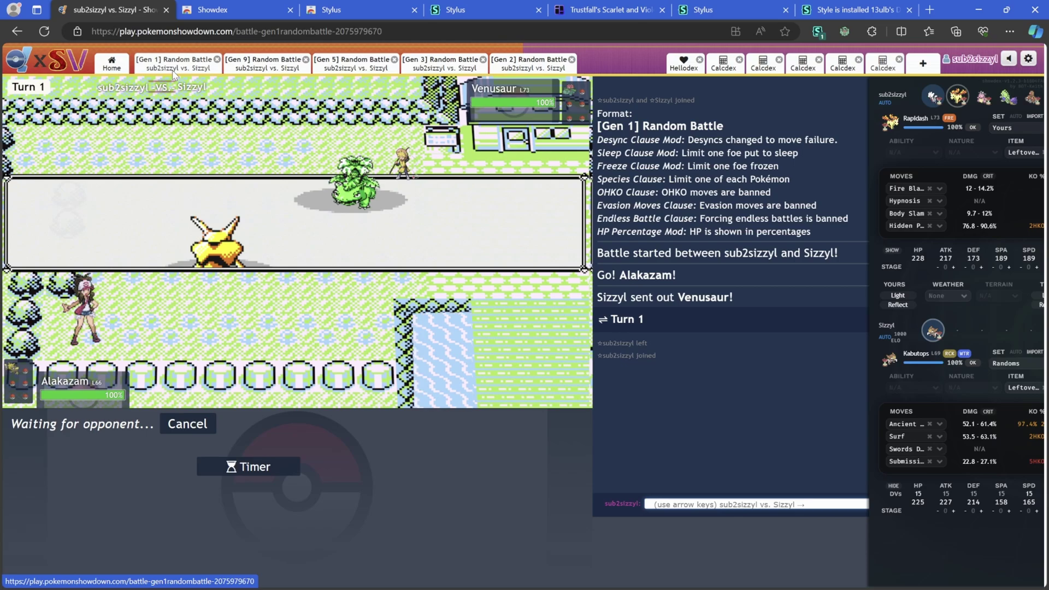